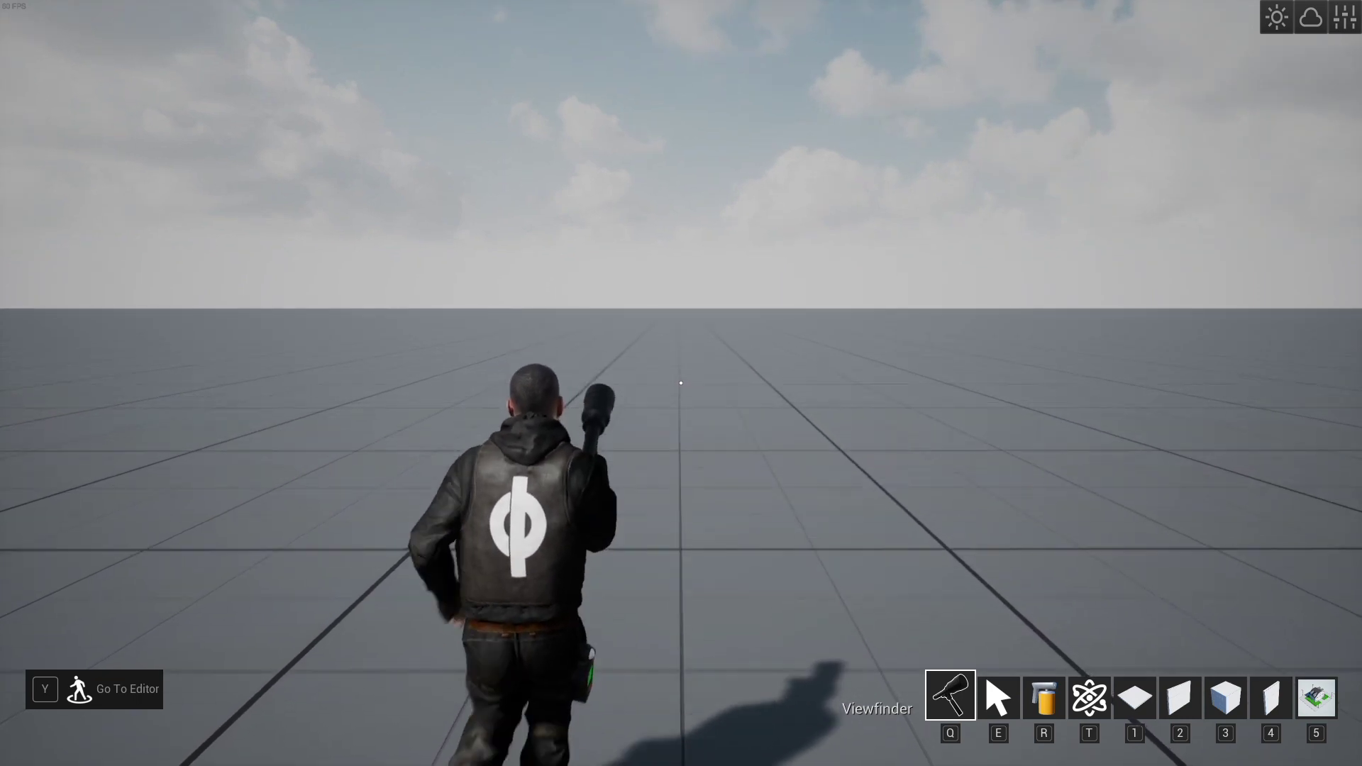
Assign the Subway 01, Subway 02, Restaurant 01 and Dining Table 01 building prefabs to hotbar slots 1 to 4.
{"action": "key", "text": "Tab"}
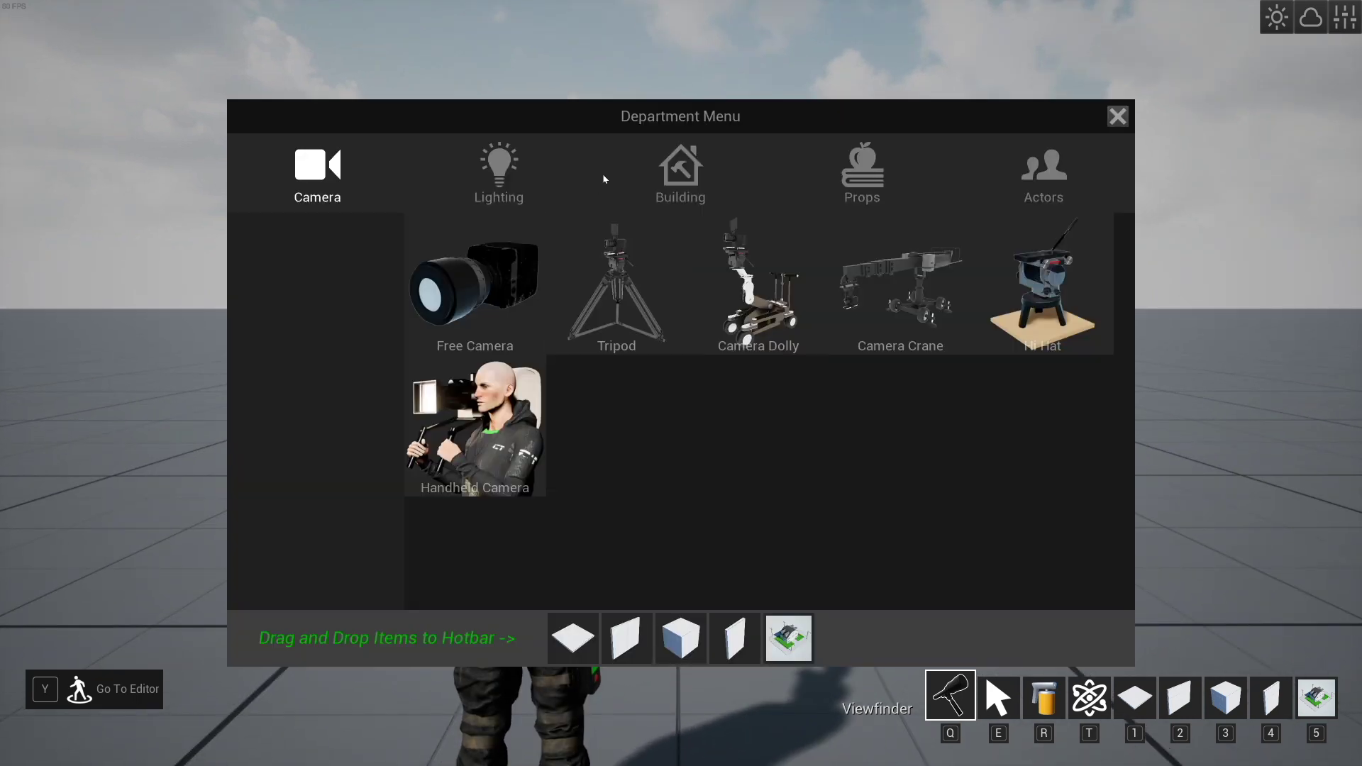
{"action": "left_click", "coordinate": [674, 186]}
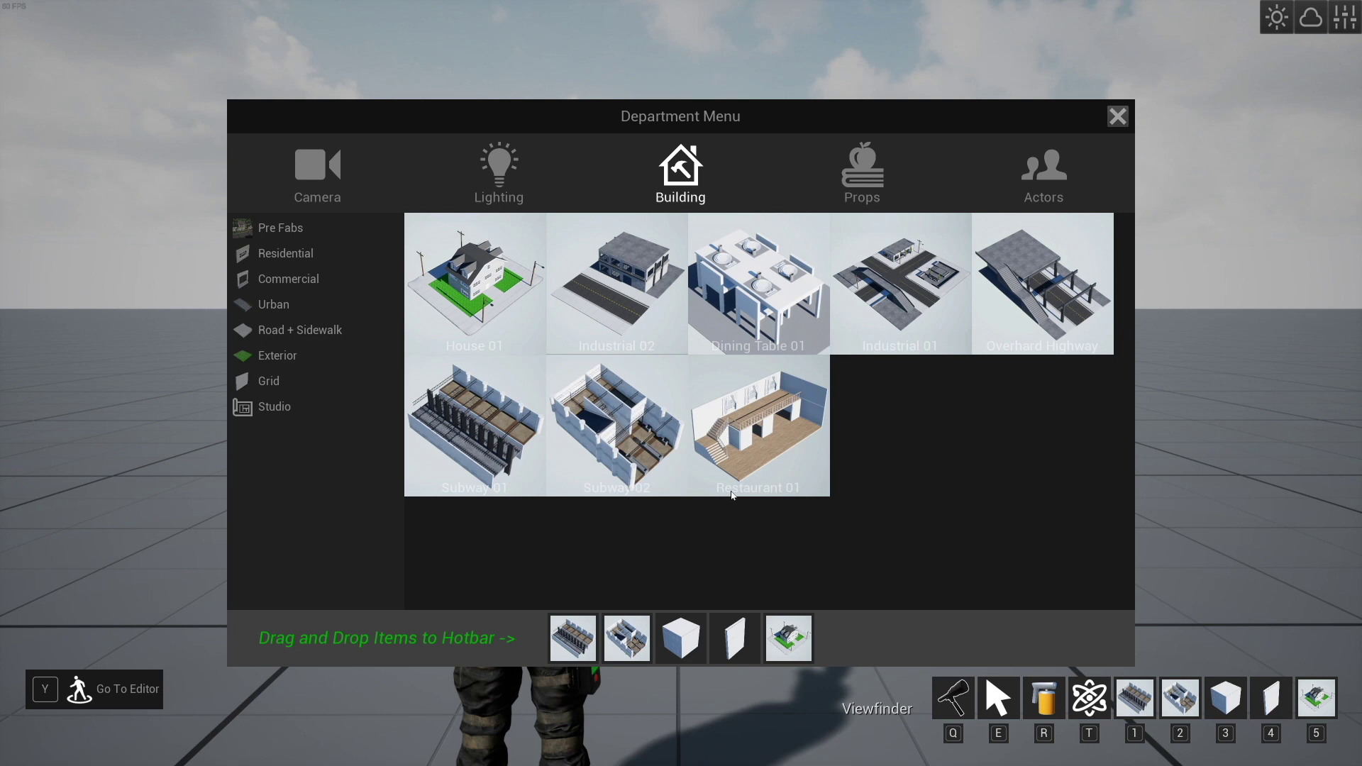
{"action": "left_click_drag", "start_coordinate": [733, 495], "coordinate": [686, 605]}
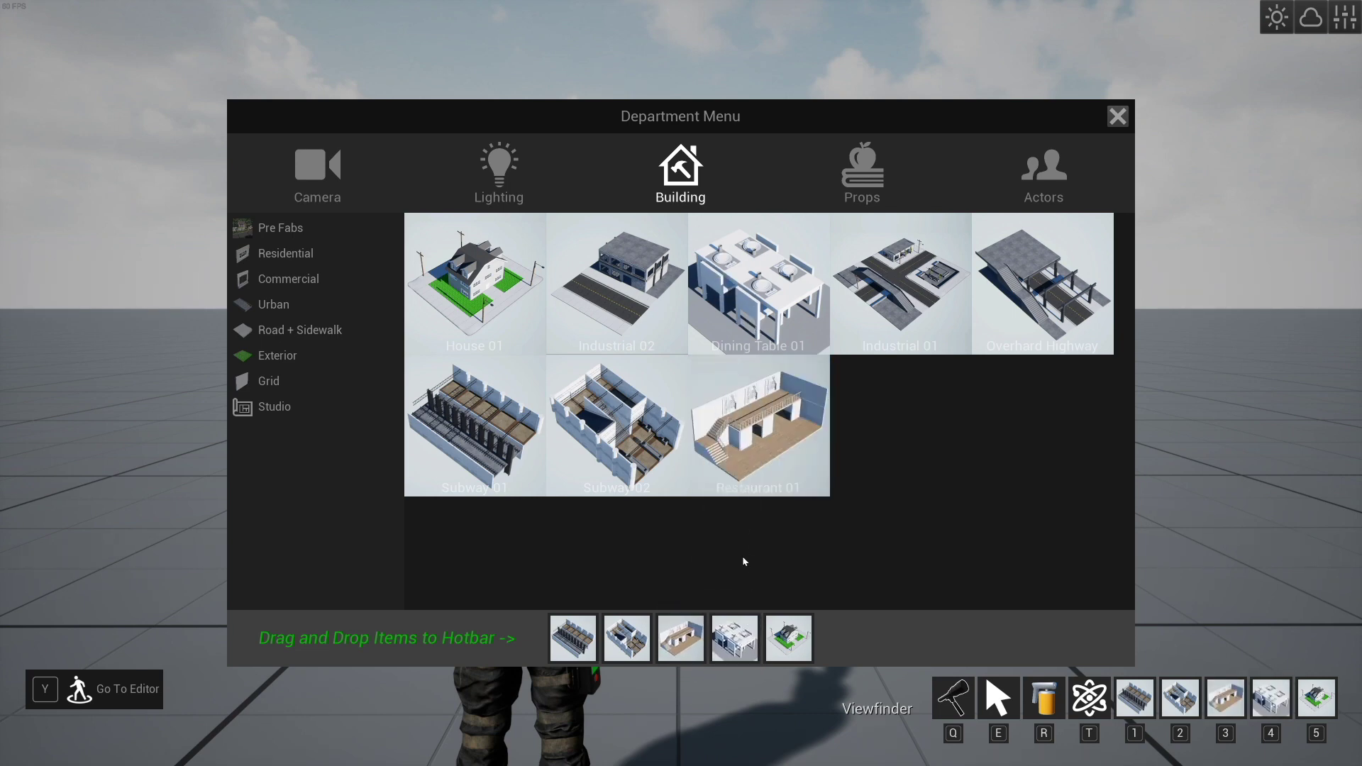
{"action": "key", "text": "Tab"}
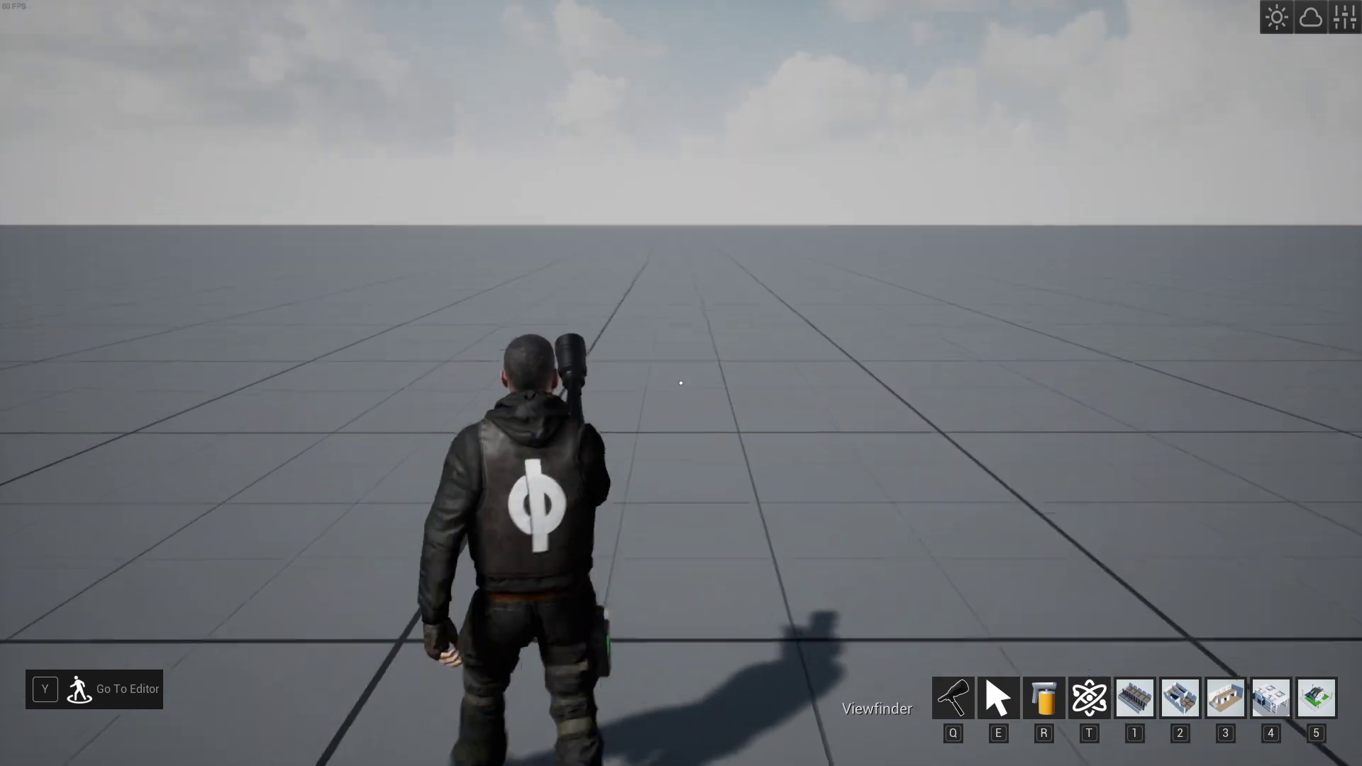
Place the Restaurant 01 prefab on the empty ground and walk up its stairs to the curtained upper-floor windows.
{"action": "key", "text": "3"}
{"action": "key", "text": "q"}
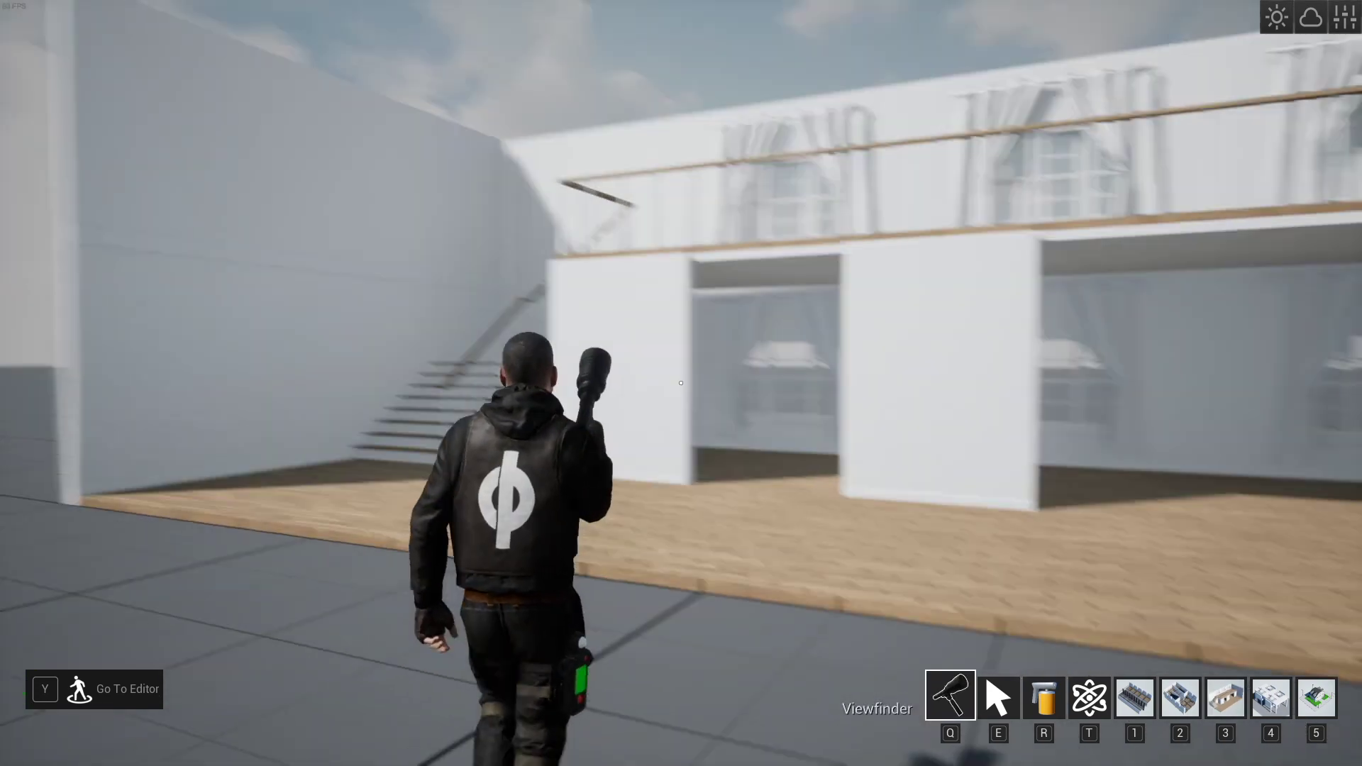
{"action": "key", "text": "w"}
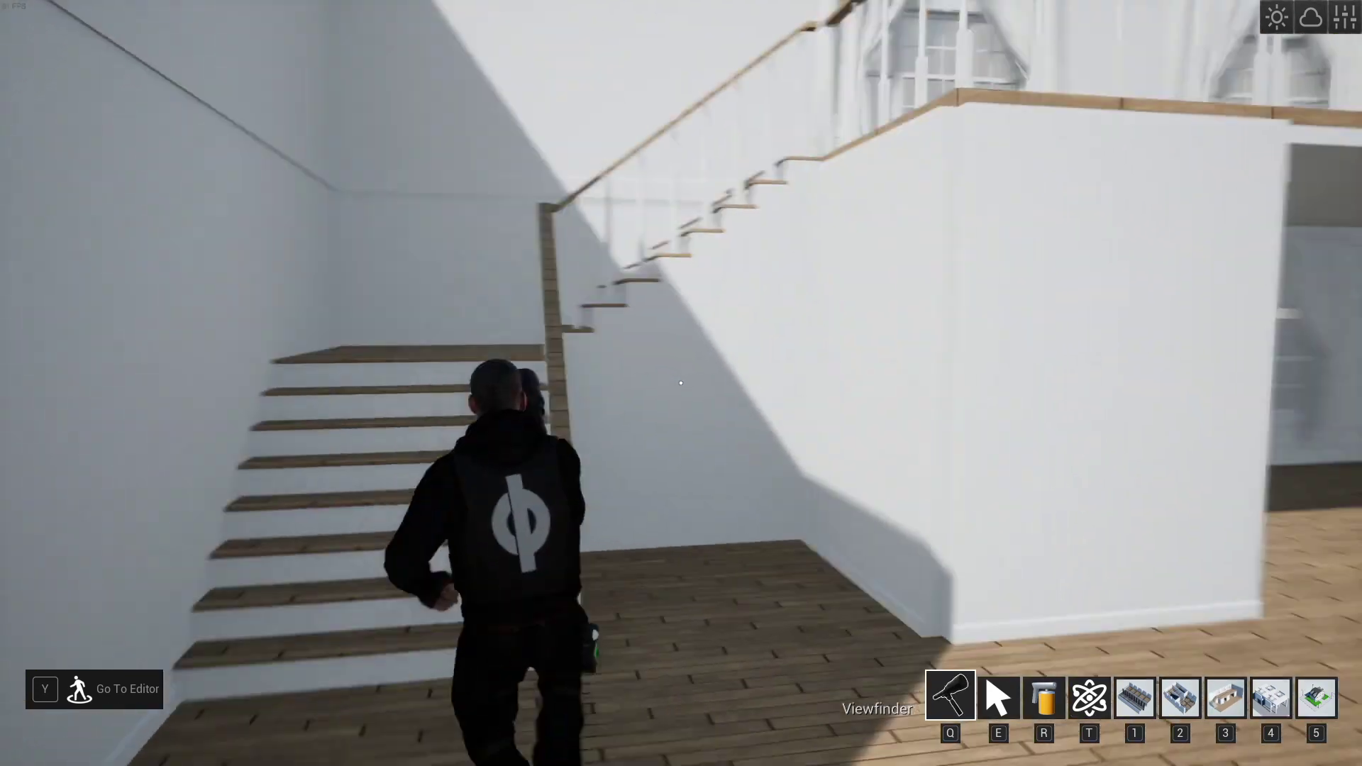
{"action": "key", "text": "w"}
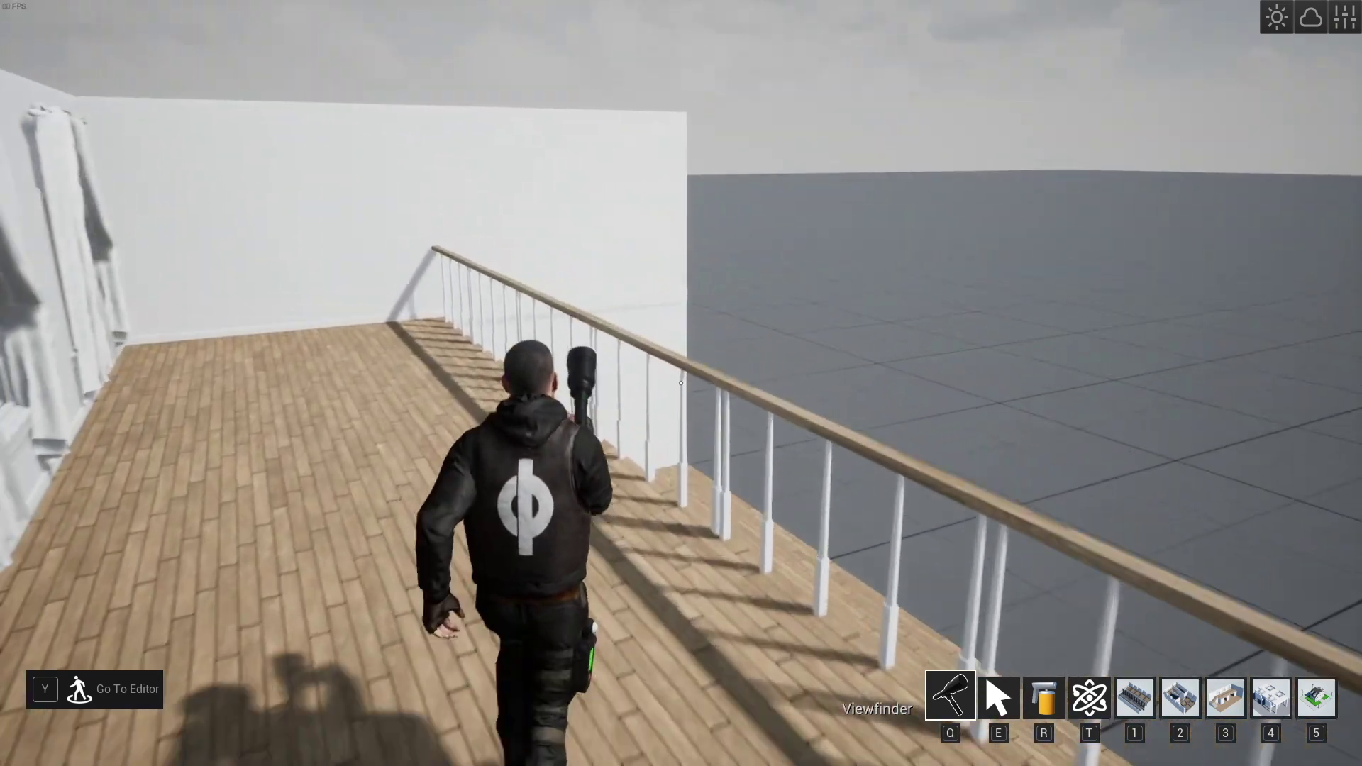
{"action": "key", "text": "w"}
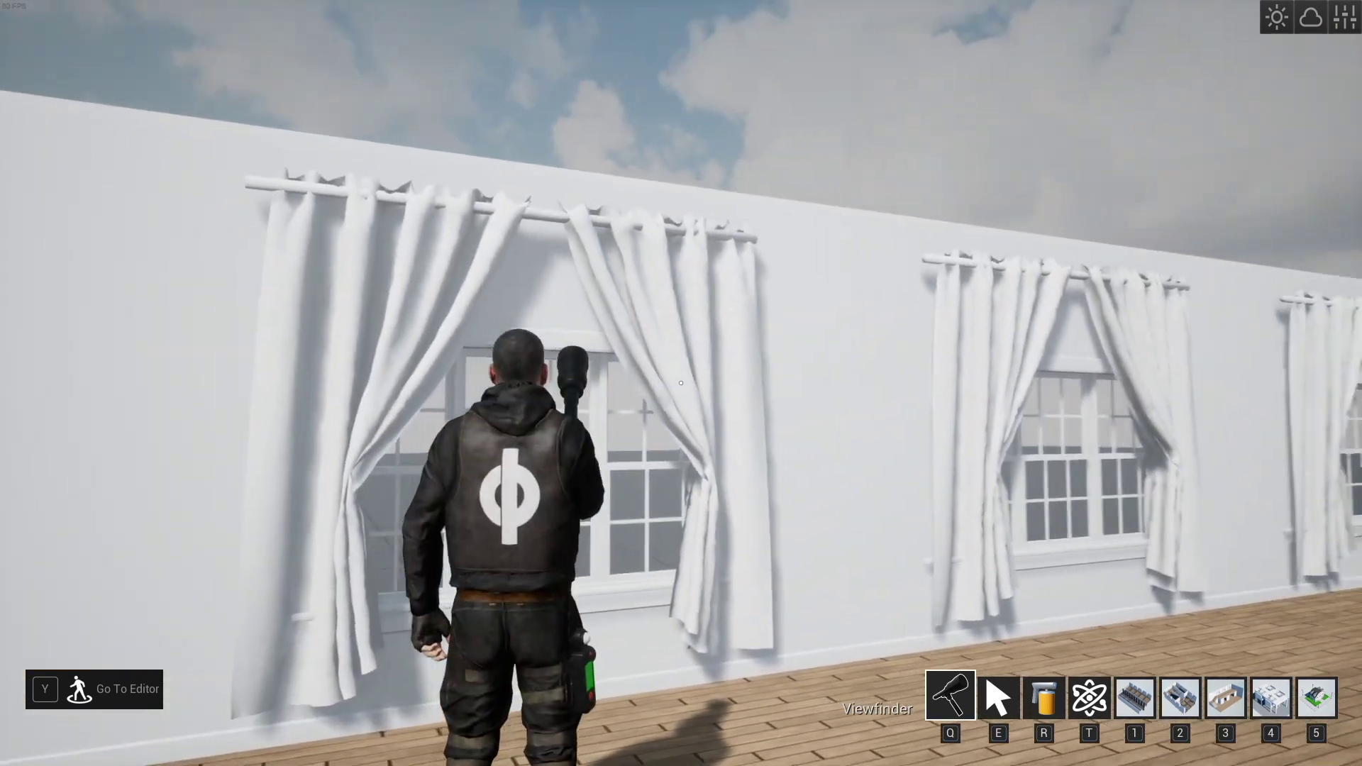
Assign the Curtain piece from the Residential building category to hotbar slot 5.
{"action": "key", "text": "Tab"}
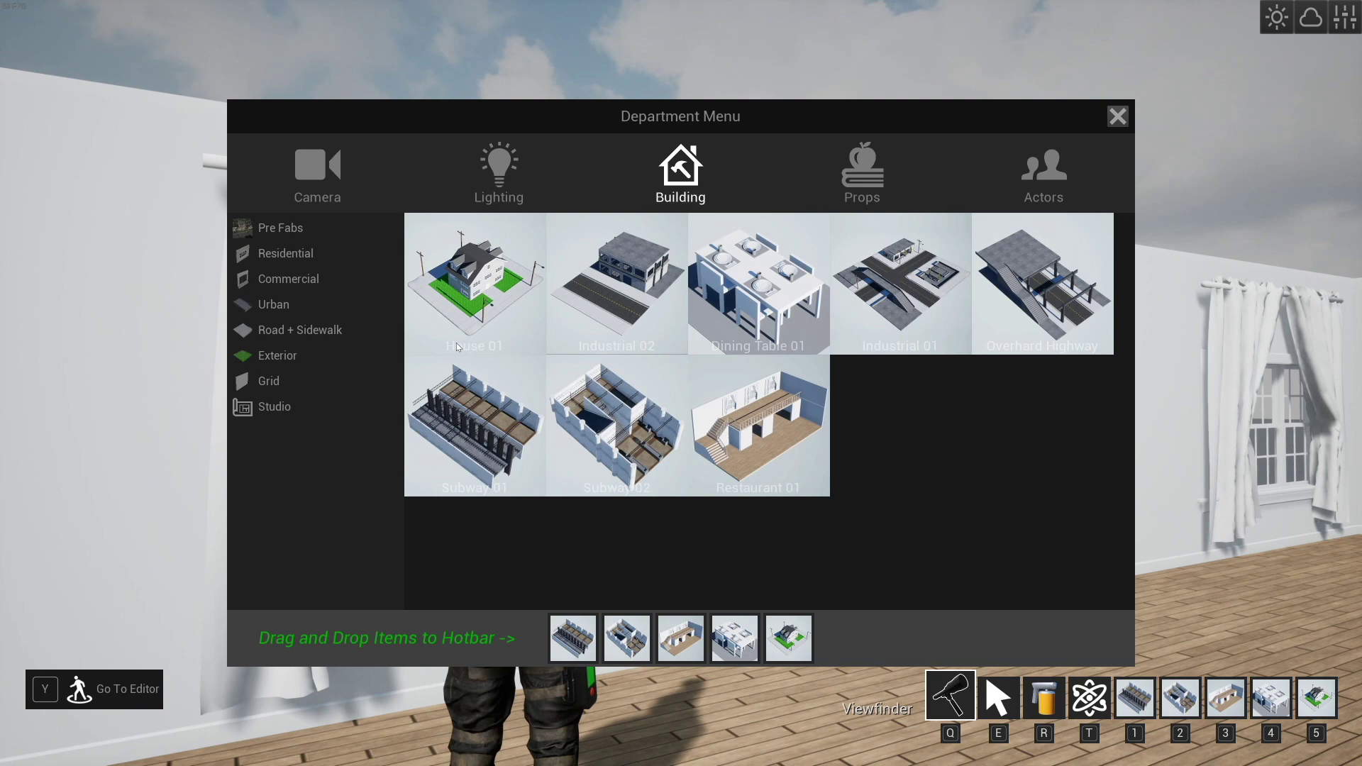
{"action": "left_click", "coordinate": [286, 253]}
{"action": "scroll", "coordinate": [780, 461], "scroll_direction": "down", "scroll_amount": 5}
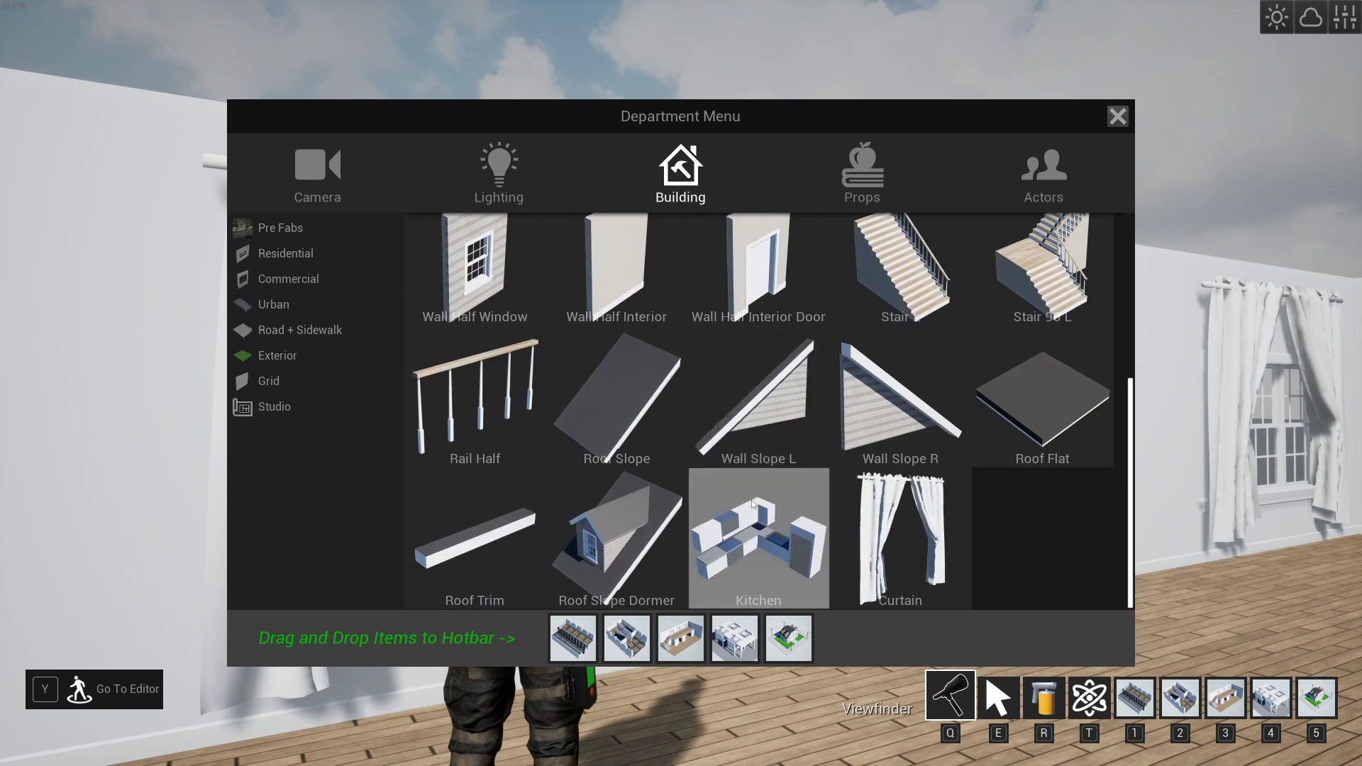
{"action": "key", "text": "Tab"}
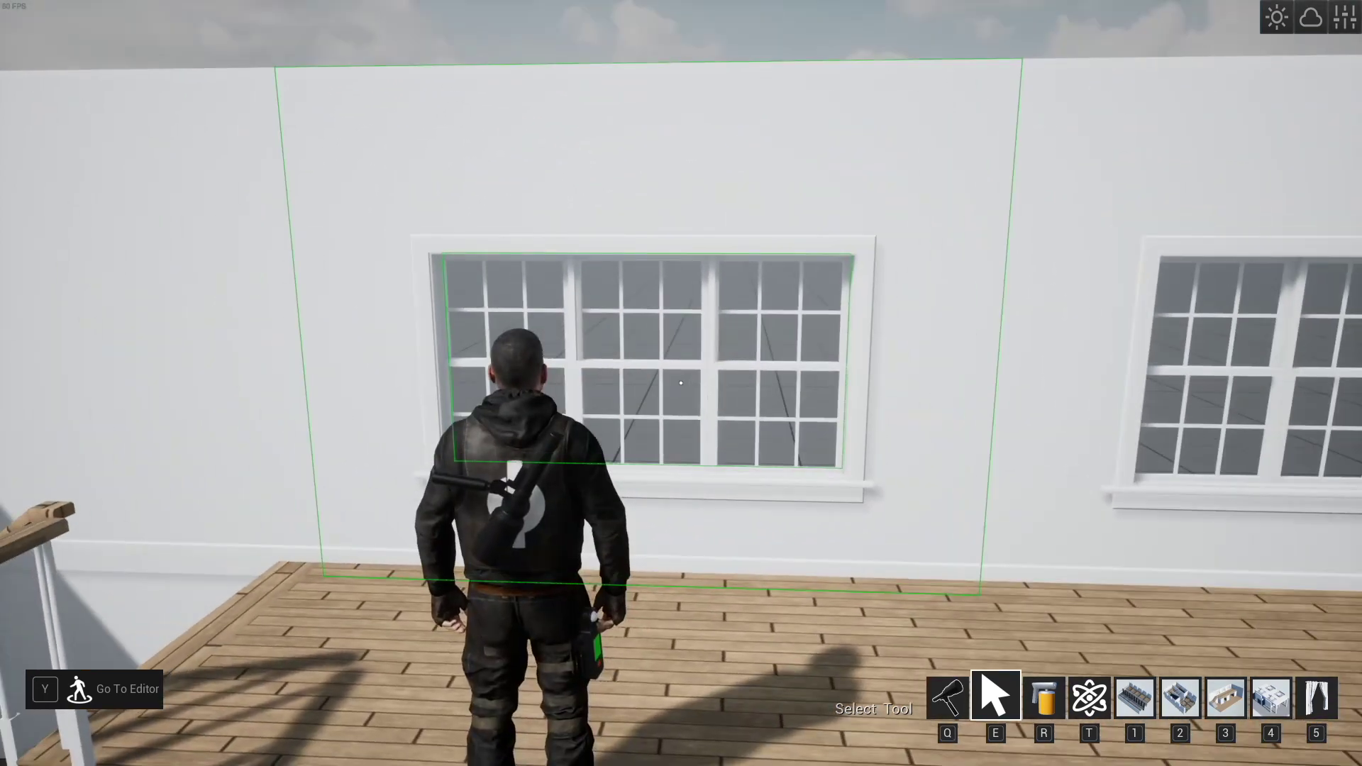
Hang curtains over the bare windows on the restaurant's upper floor and switch back to the Viewfinder.
{"action": "key", "text": "5"}
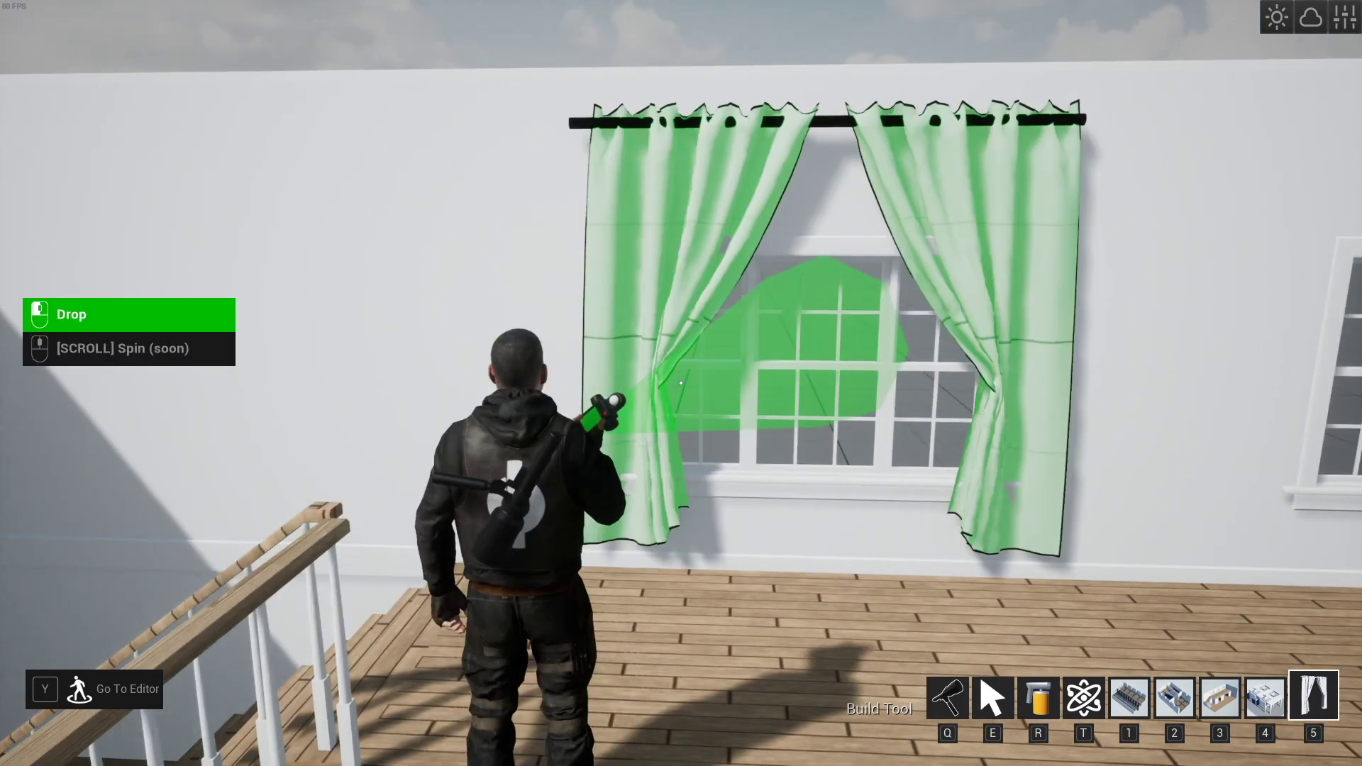
{"action": "left_click", "coordinate": [680, 383]}
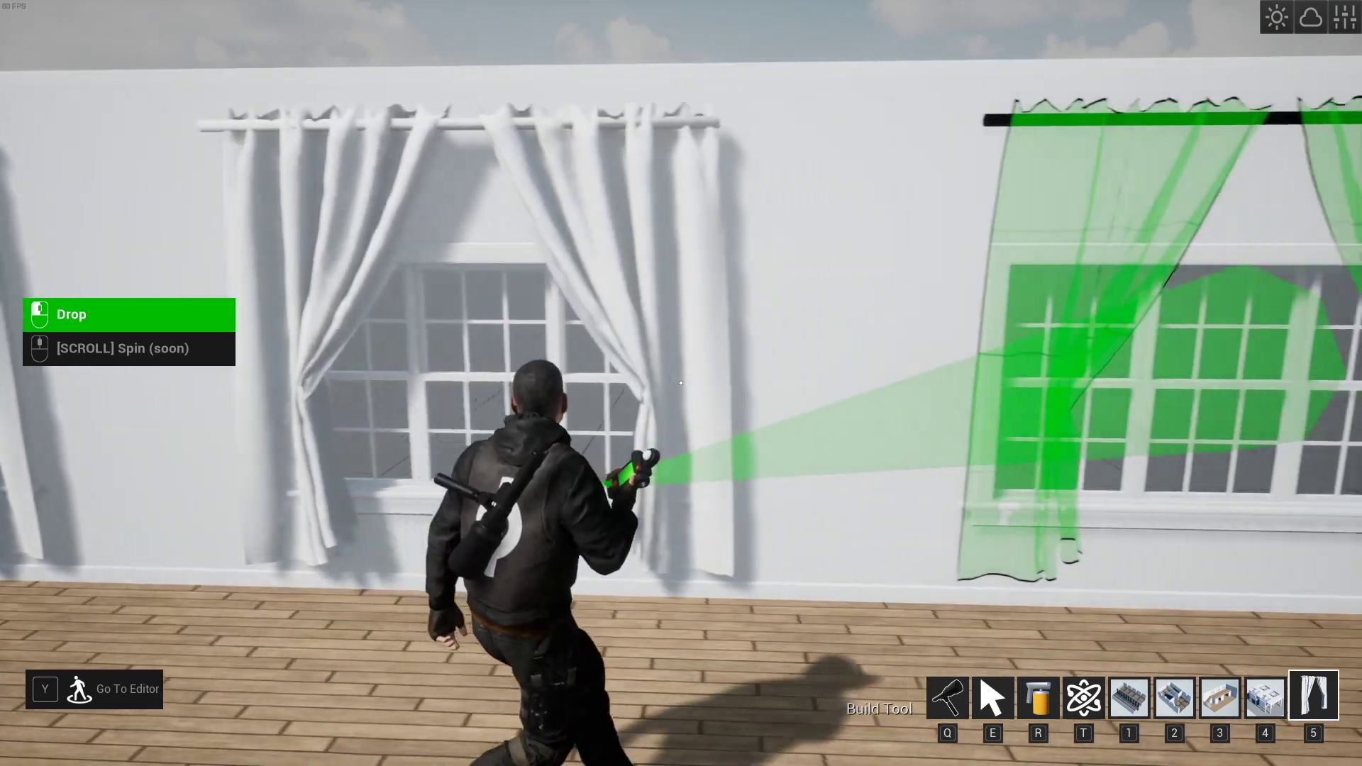
{"action": "left_click", "coordinate": [681, 383]}
{"action": "key", "text": "q"}
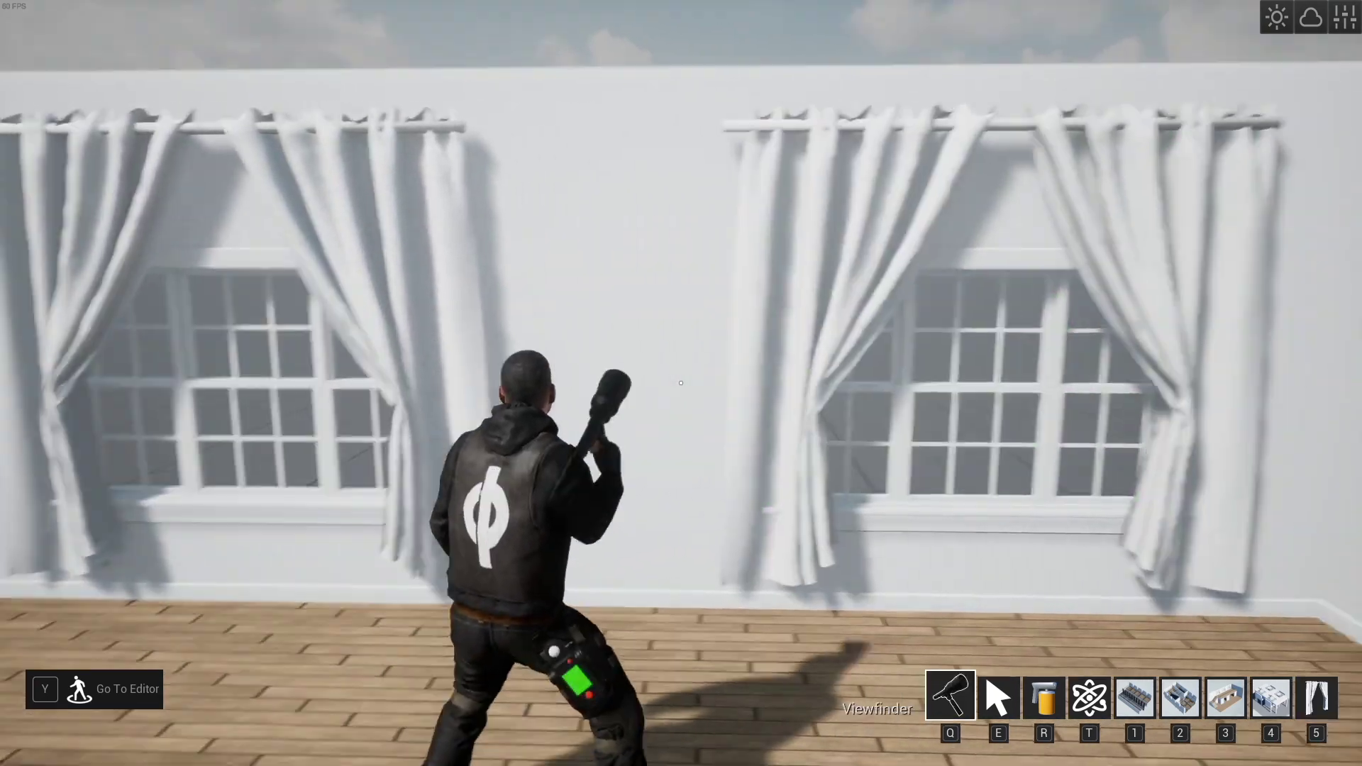
Leave the restaurant for an open area of the ground and place the Subway 01 prefab there.
{"action": "key", "text": "d"}
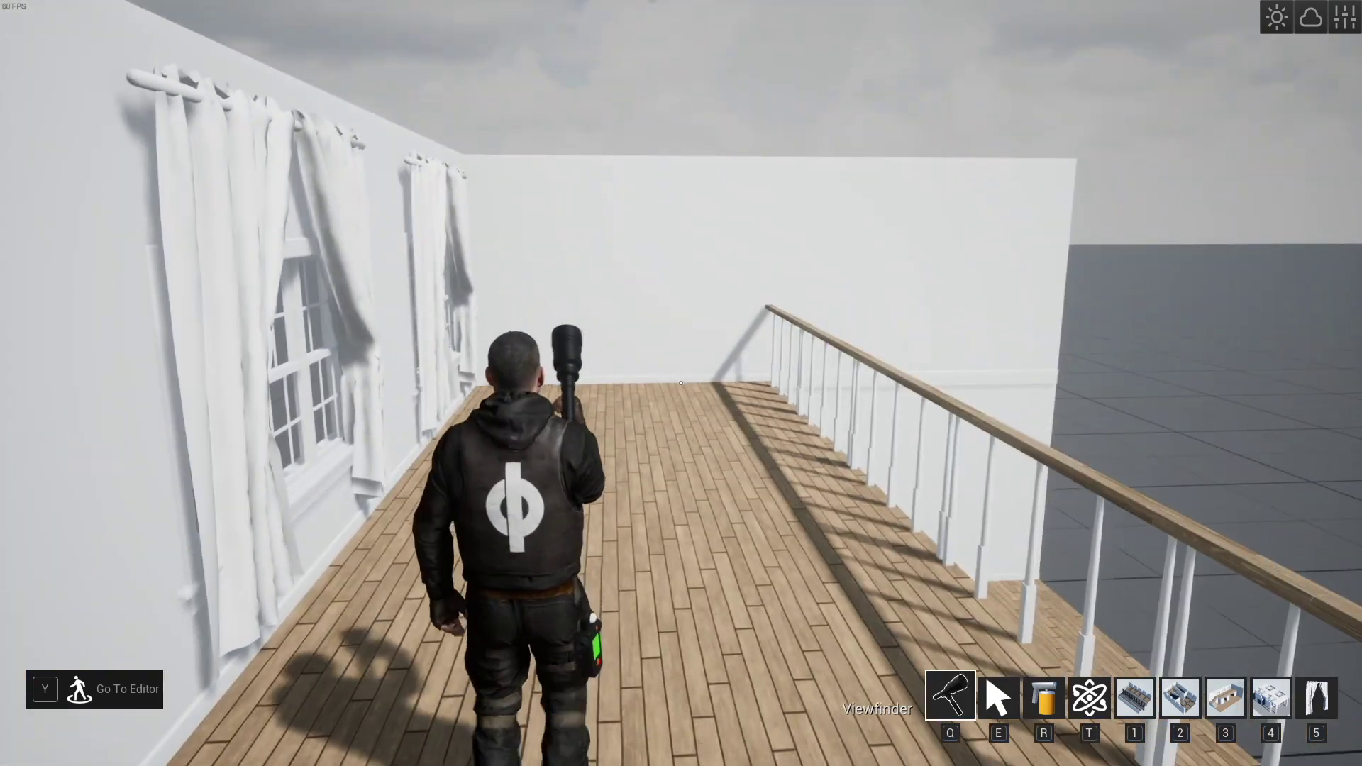
{"action": "key", "text": "space"}
{"action": "key", "text": "s"}
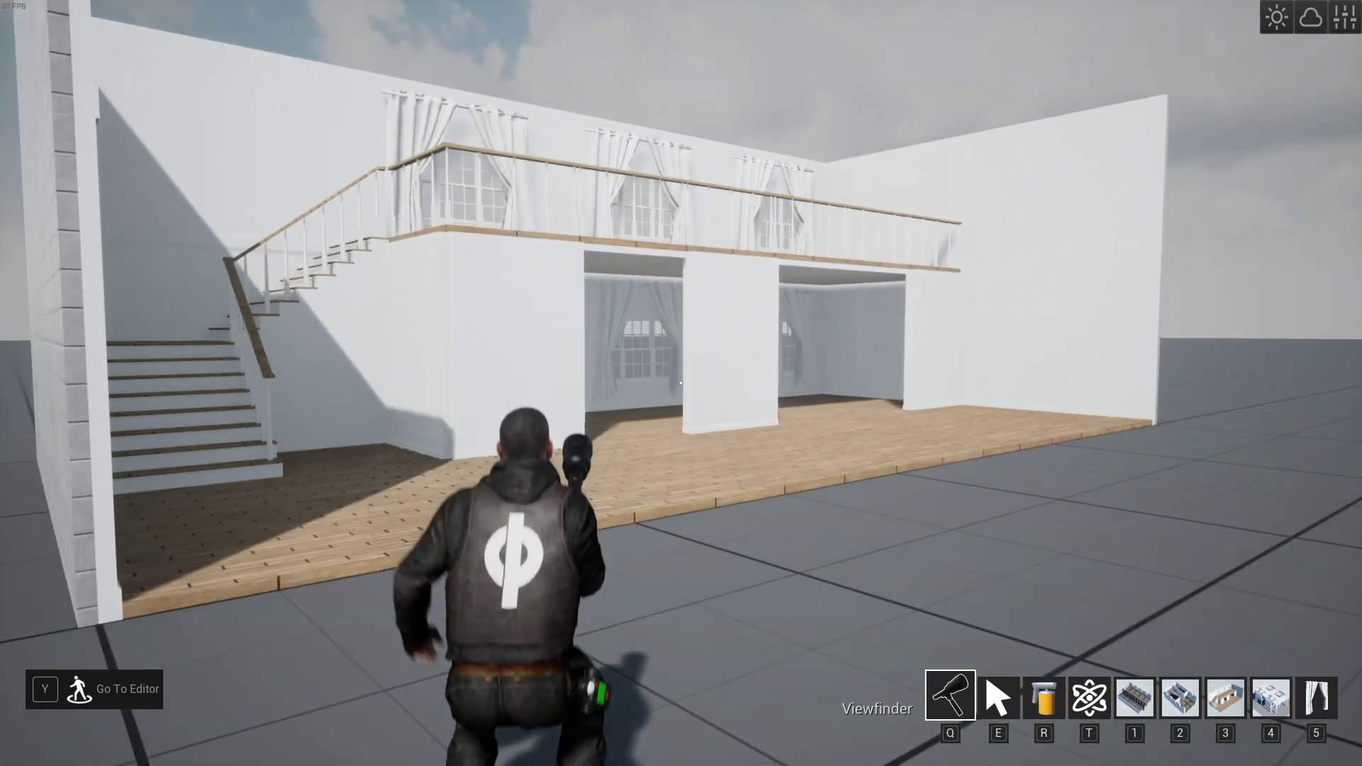
{"action": "key", "text": "w"}
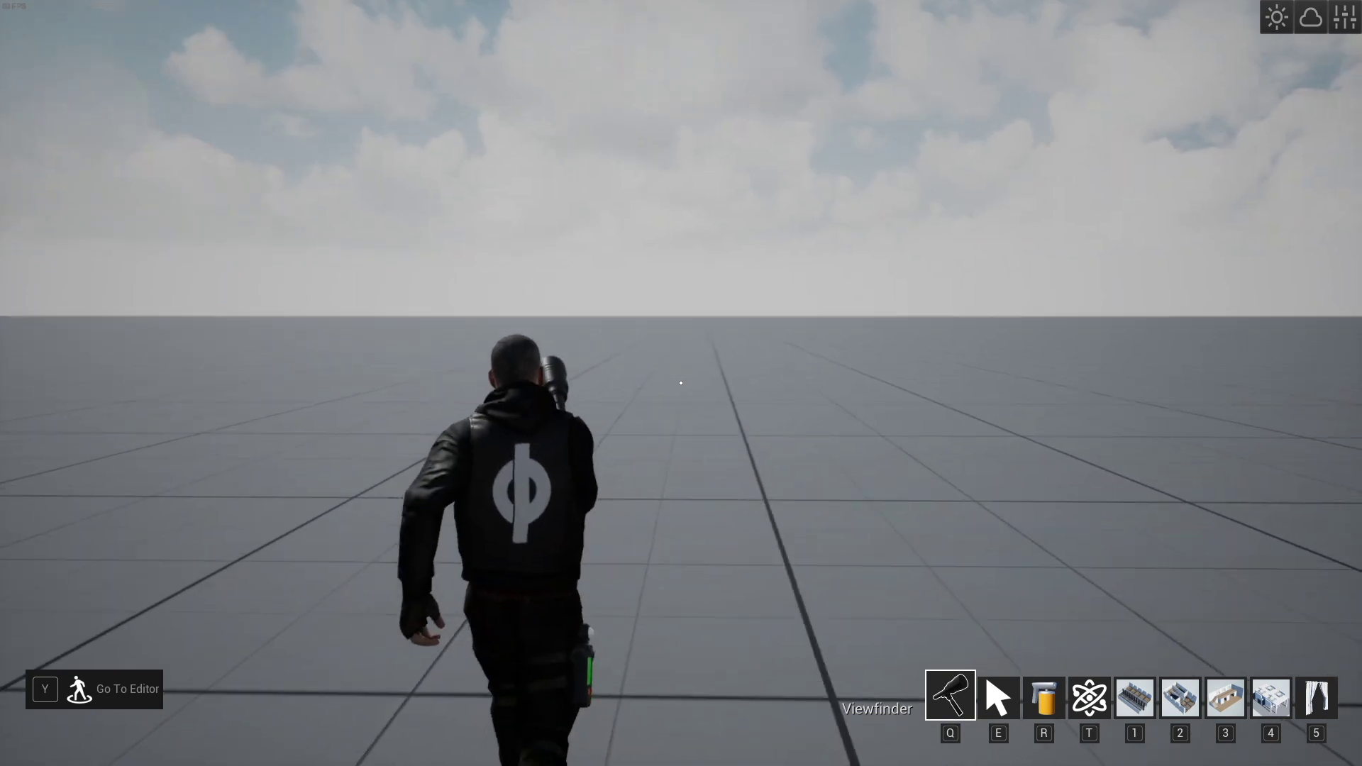
{"action": "key", "text": "w"}
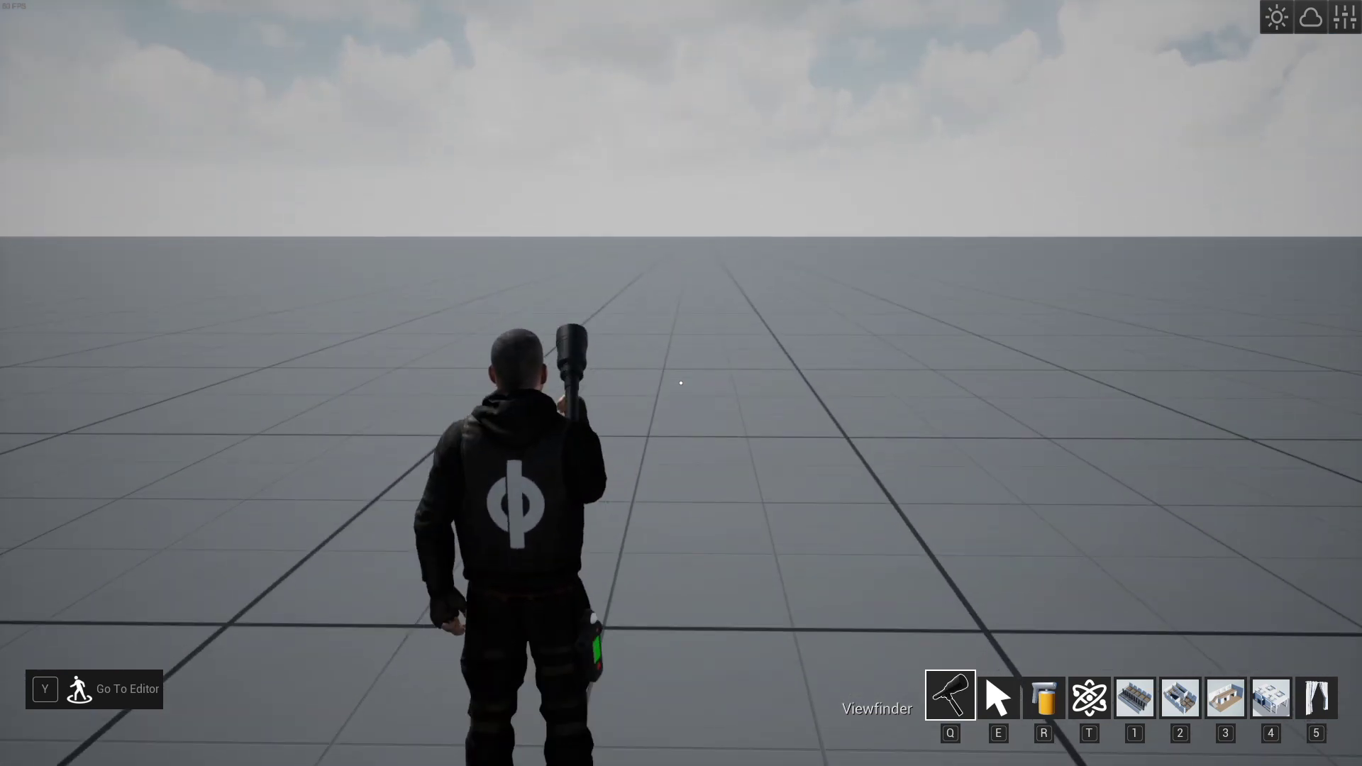
{"action": "key", "text": "1"}
{"action": "key", "text": "q"}
Walk into the subway station and examine its tracks, columns and tiled platform.
{"action": "key", "text": "w"}
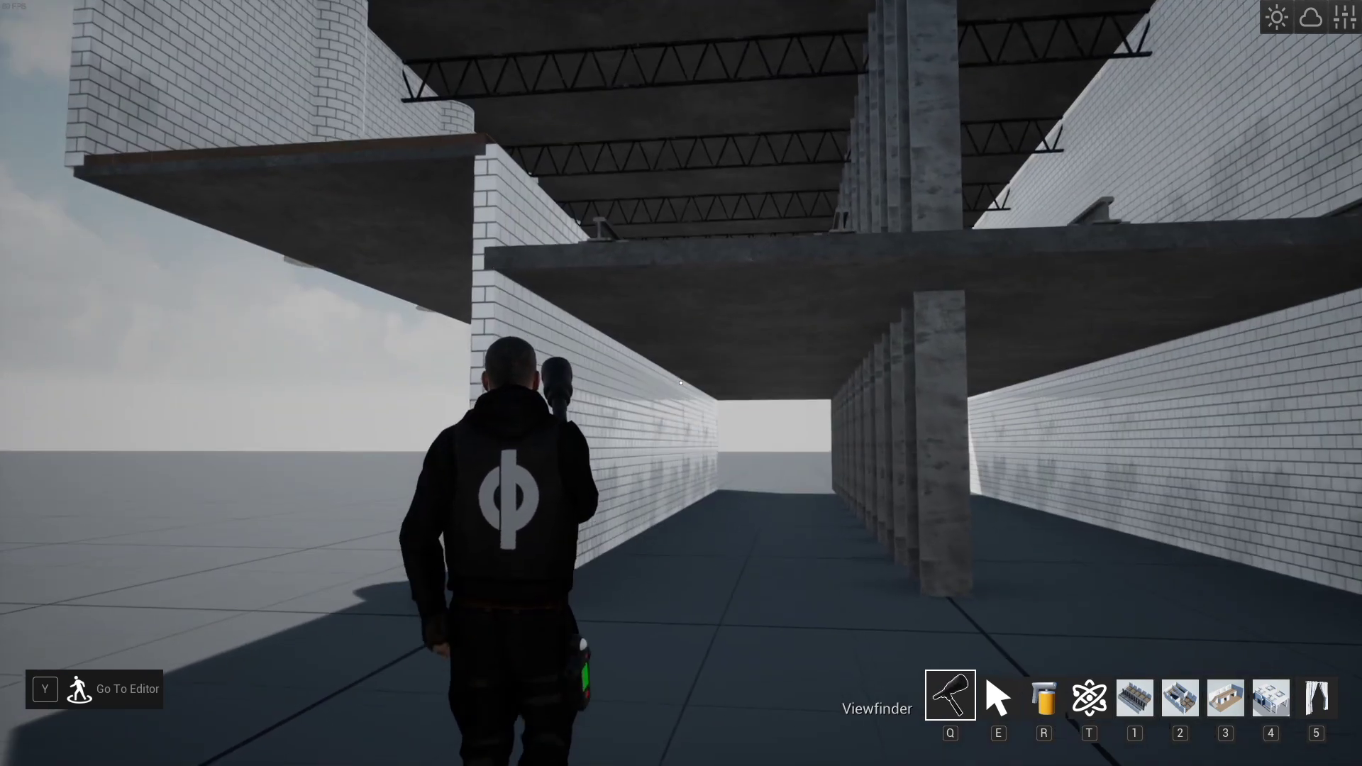
{"action": "key", "text": "w"}
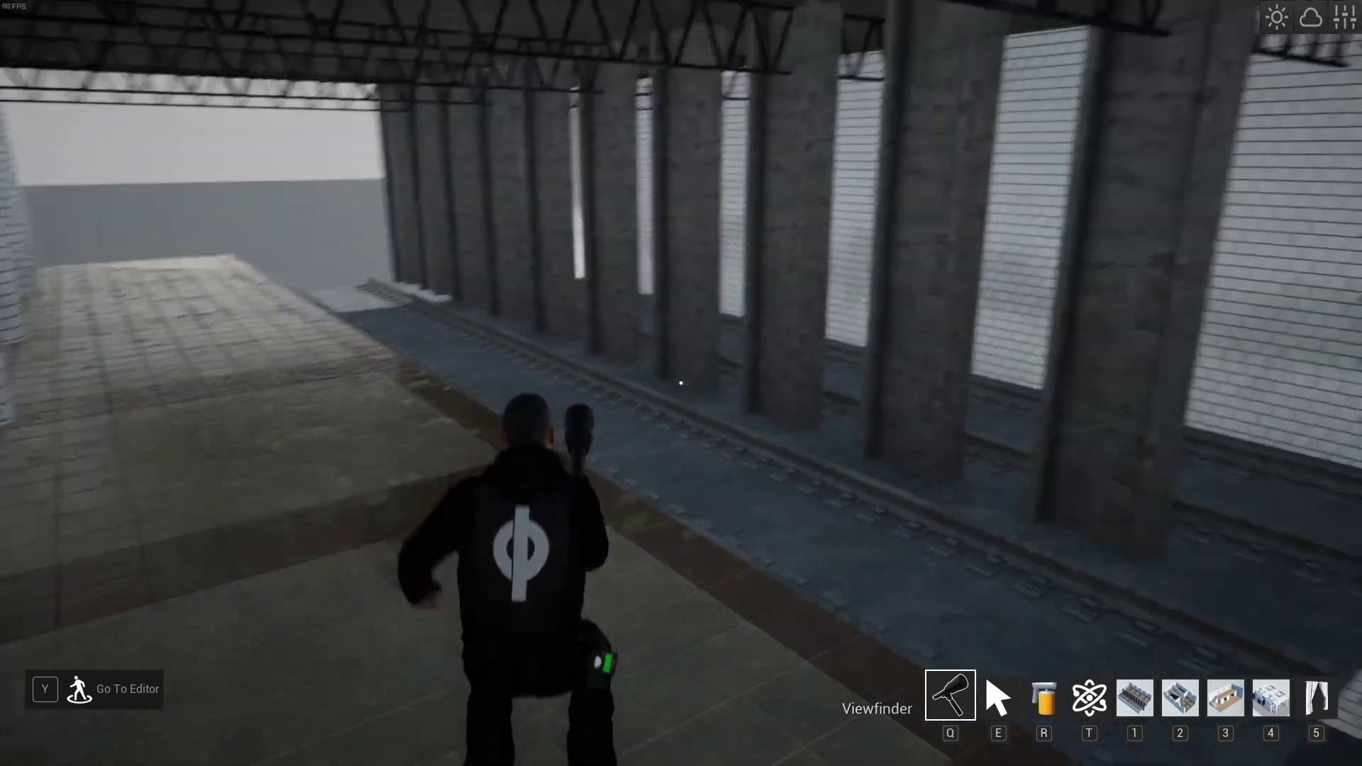
{"action": "key", "text": "w"}
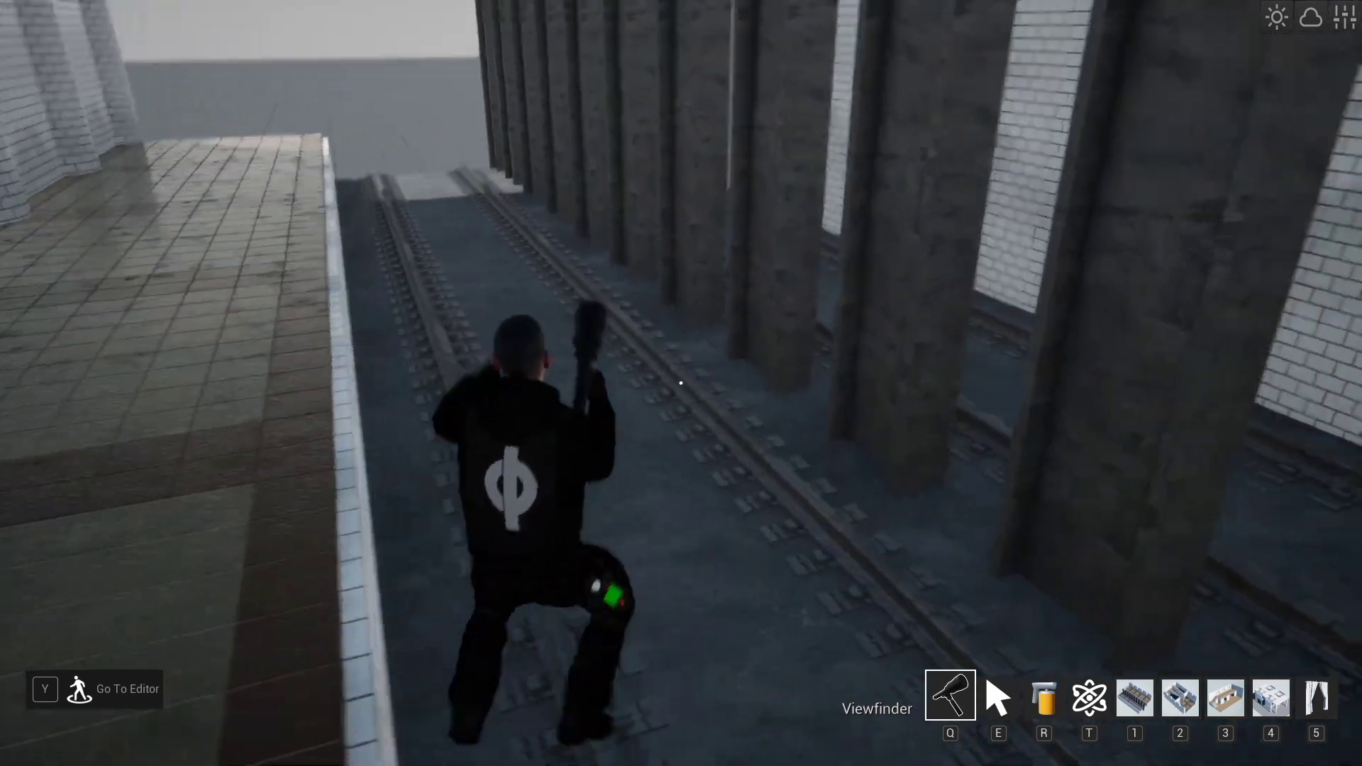
{"action": "key", "text": "w"}
{"action": "key", "text": "space"}
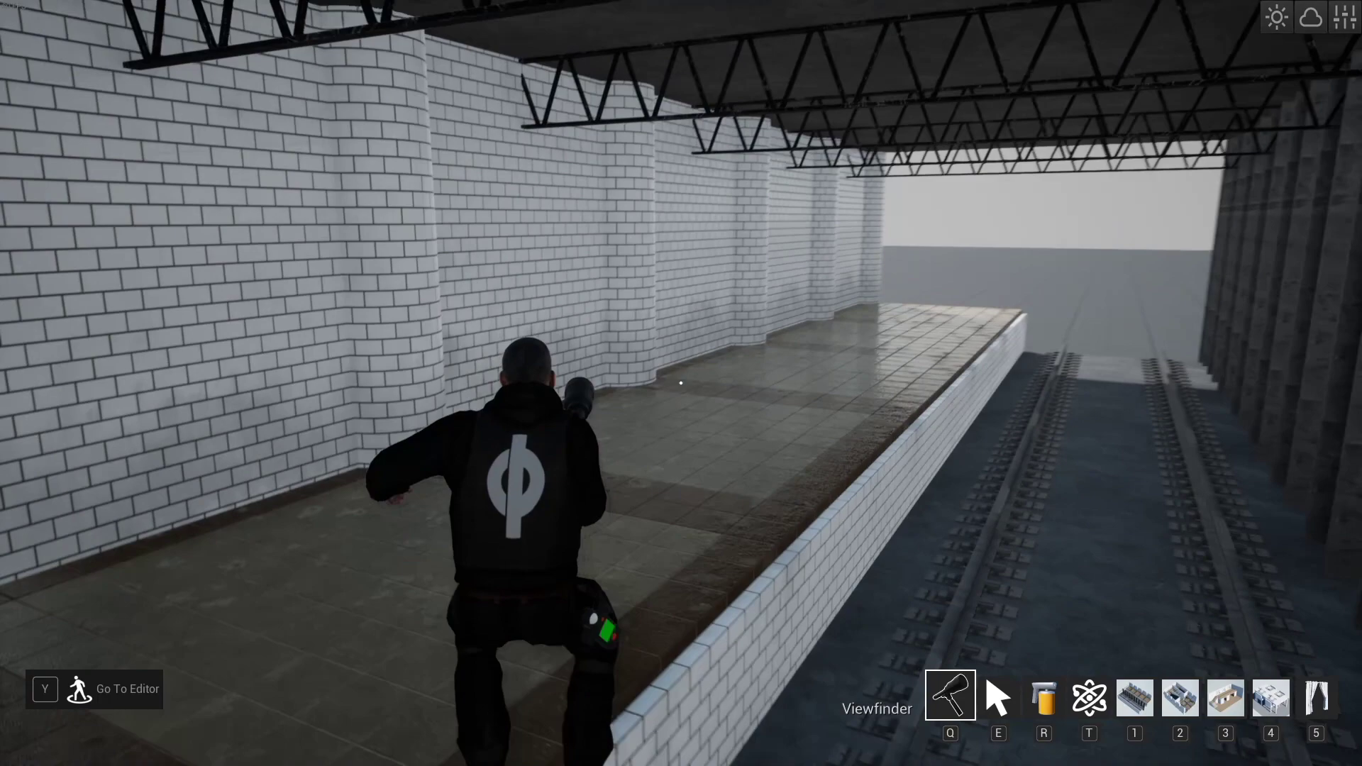
{"action": "key", "text": "d"}
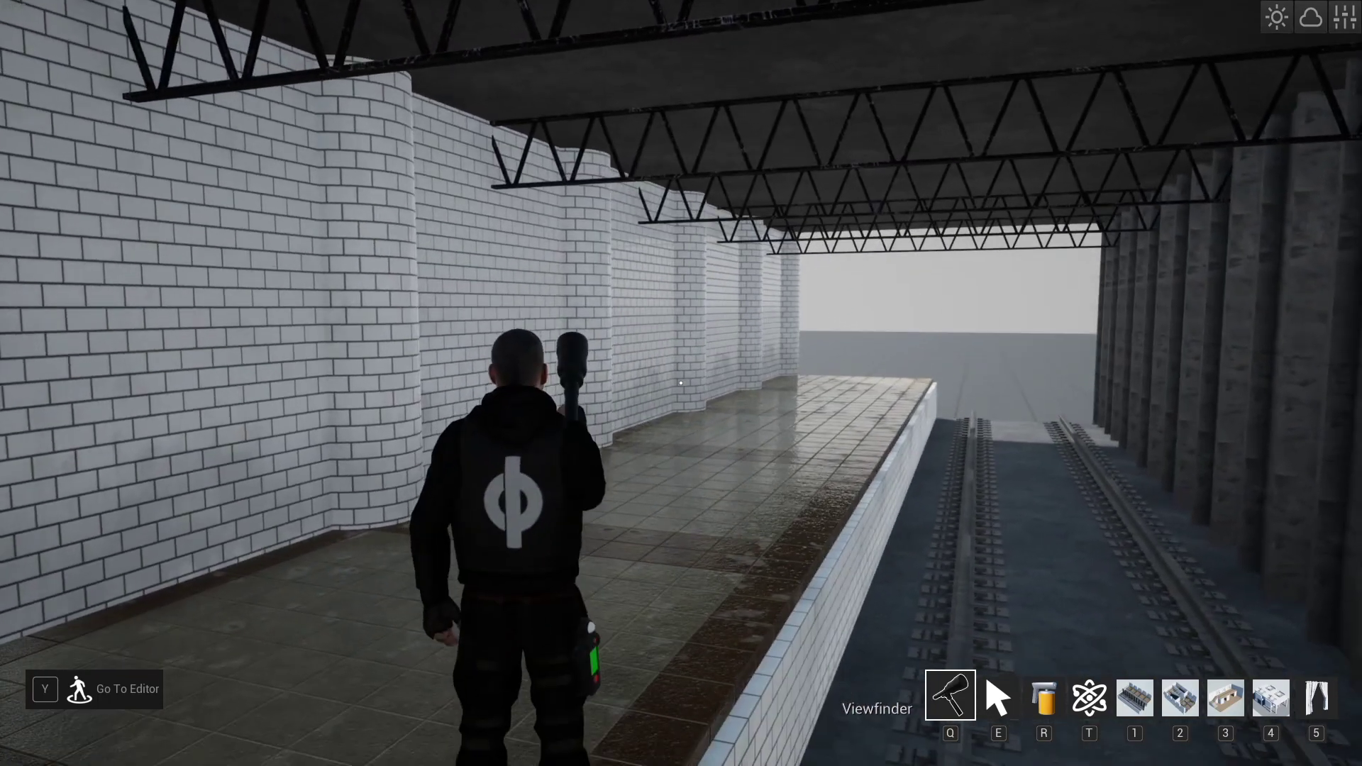
Assign Subway Stairs 01 and Train 01 from the Urban building category to hotbar slots 3 and 4.
{"action": "key", "text": "Tab"}
{"action": "left_click", "coordinate": [258, 301]}
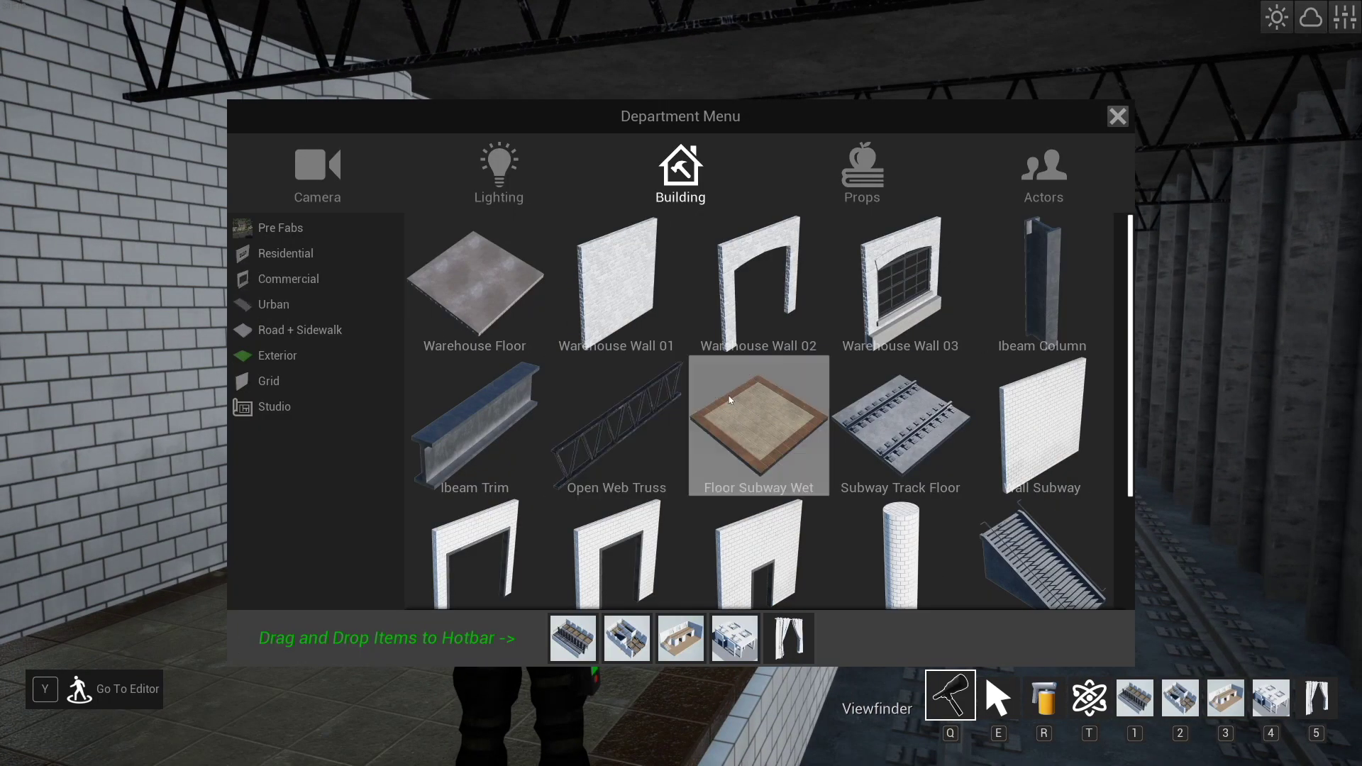
{"action": "scroll", "coordinate": [725, 377], "scroll_direction": "down", "scroll_amount": 1}
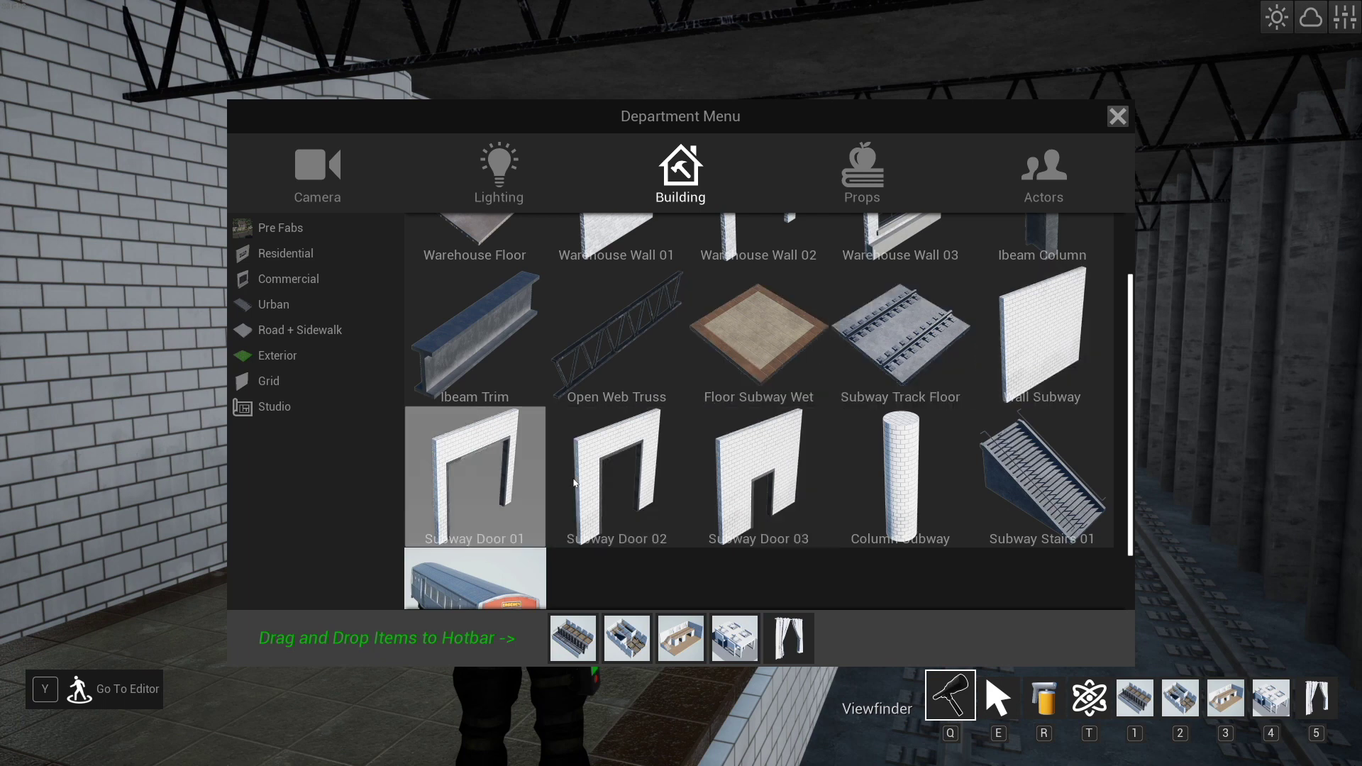
{"action": "scroll", "coordinate": [890, 450], "scroll_direction": "down", "scroll_amount": 1}
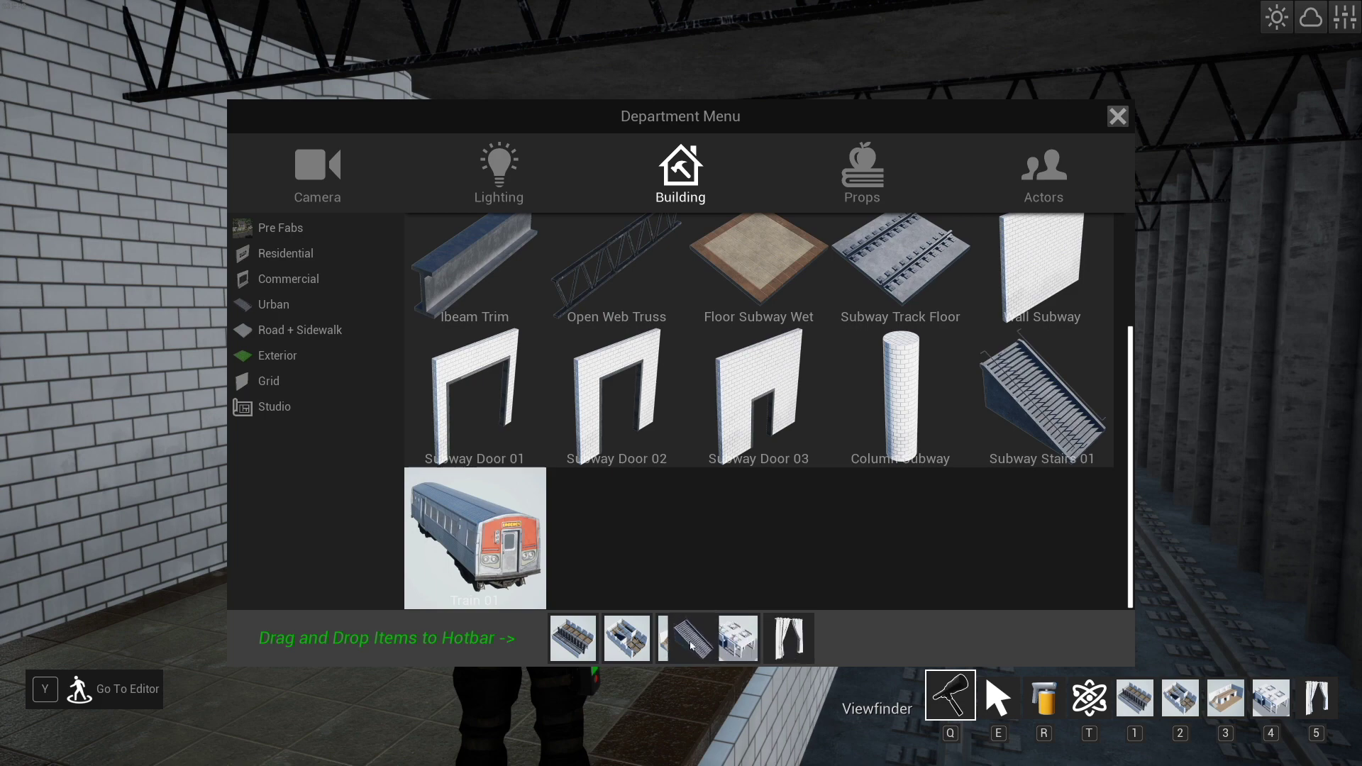
{"action": "key", "text": "Tab"}
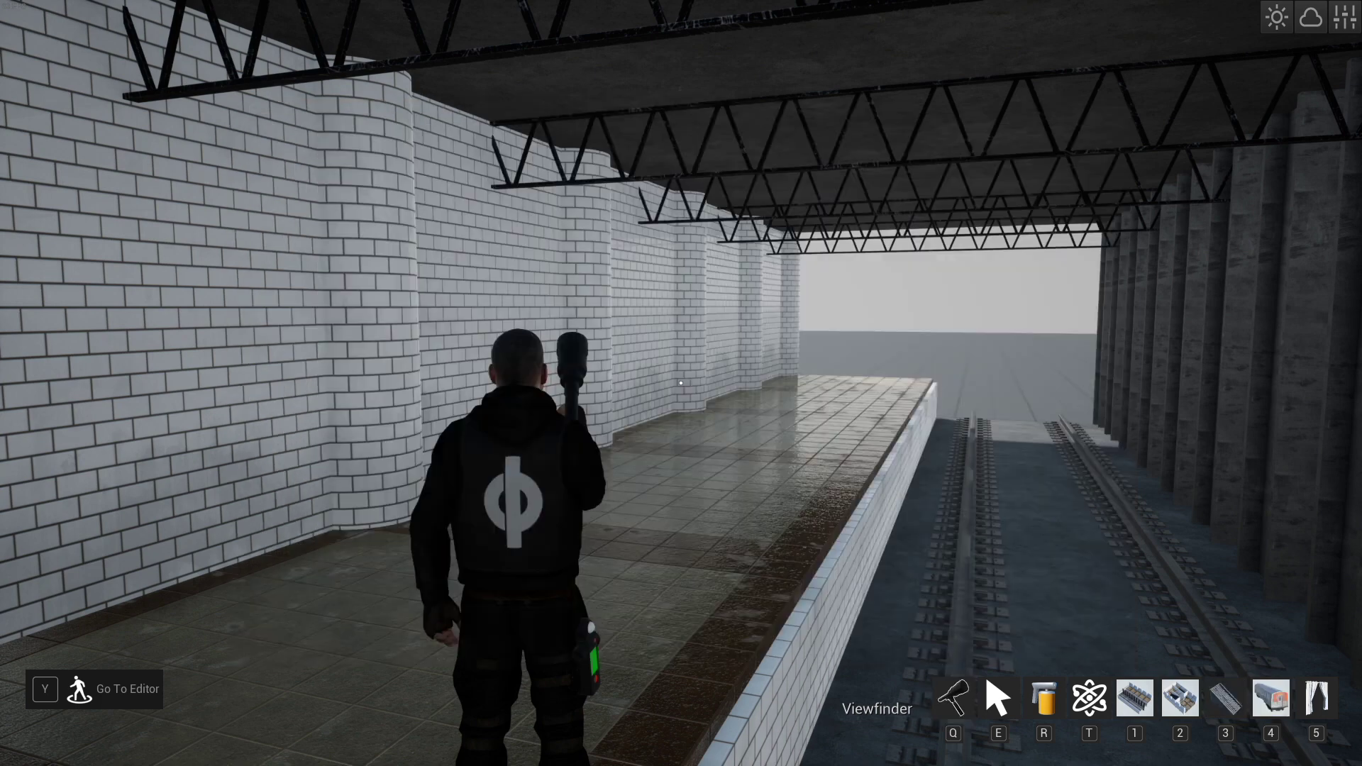
Place Train 01 on the subway track alongside the platform and get back onto the platform.
{"action": "key", "text": "d"}
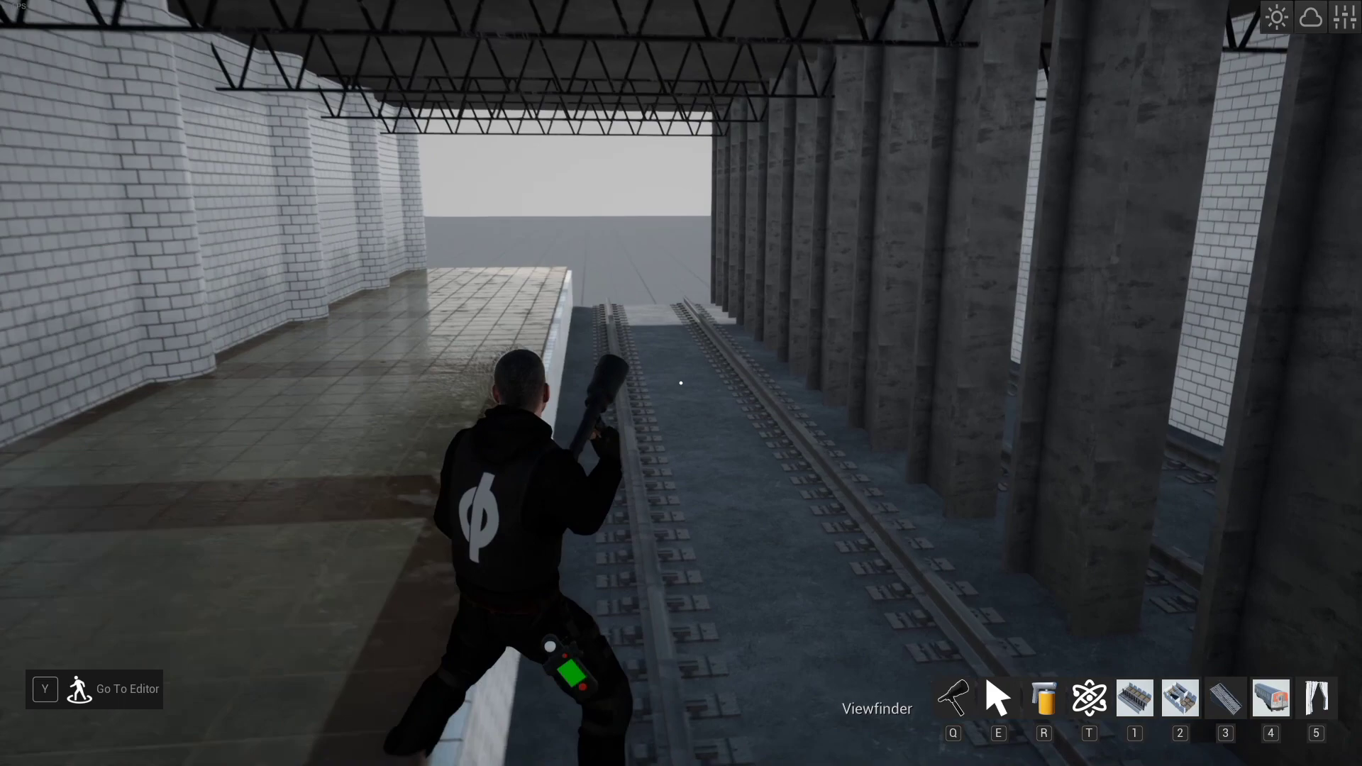
{"action": "key", "text": "4"}
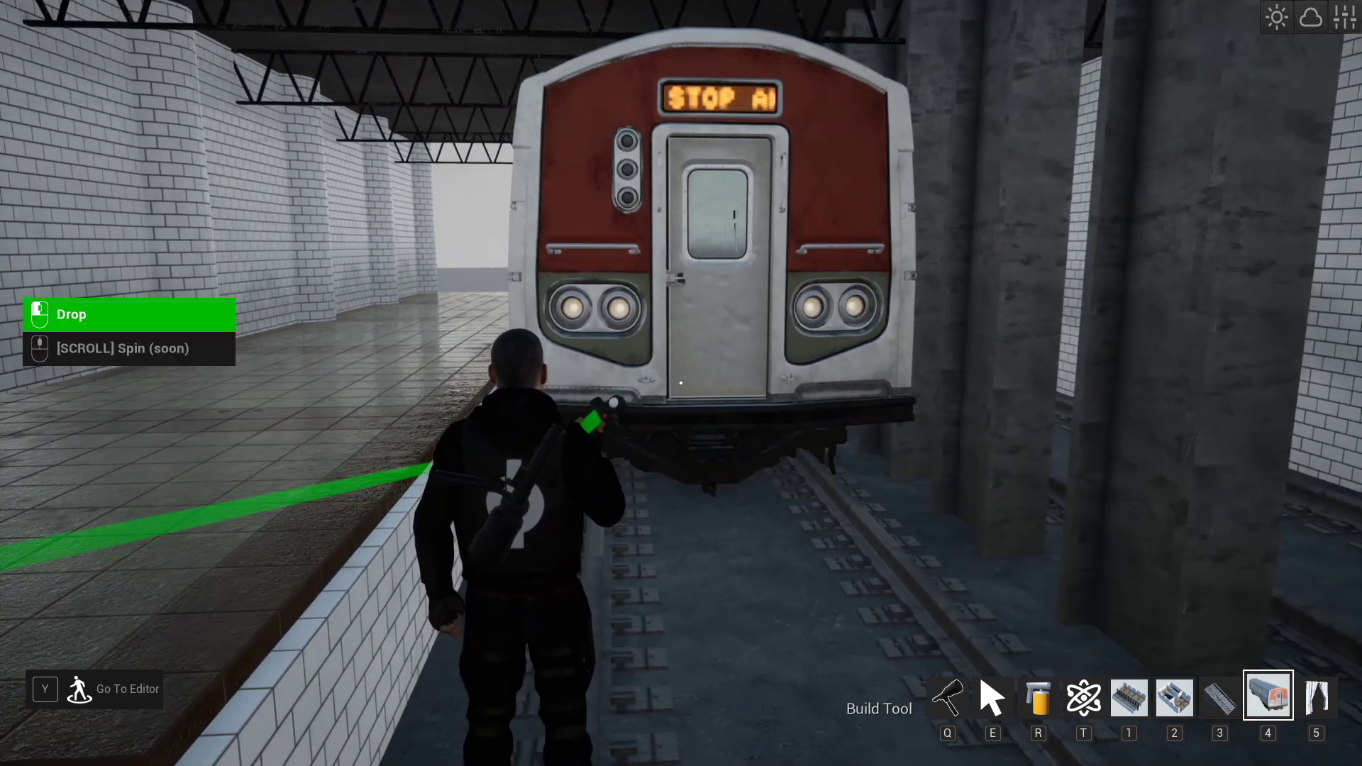
{"action": "key", "text": "space"}
{"action": "key", "text": "a"}
Walk along the platform to examine the train's side, doors, windows and front.
{"action": "key", "text": "w"}
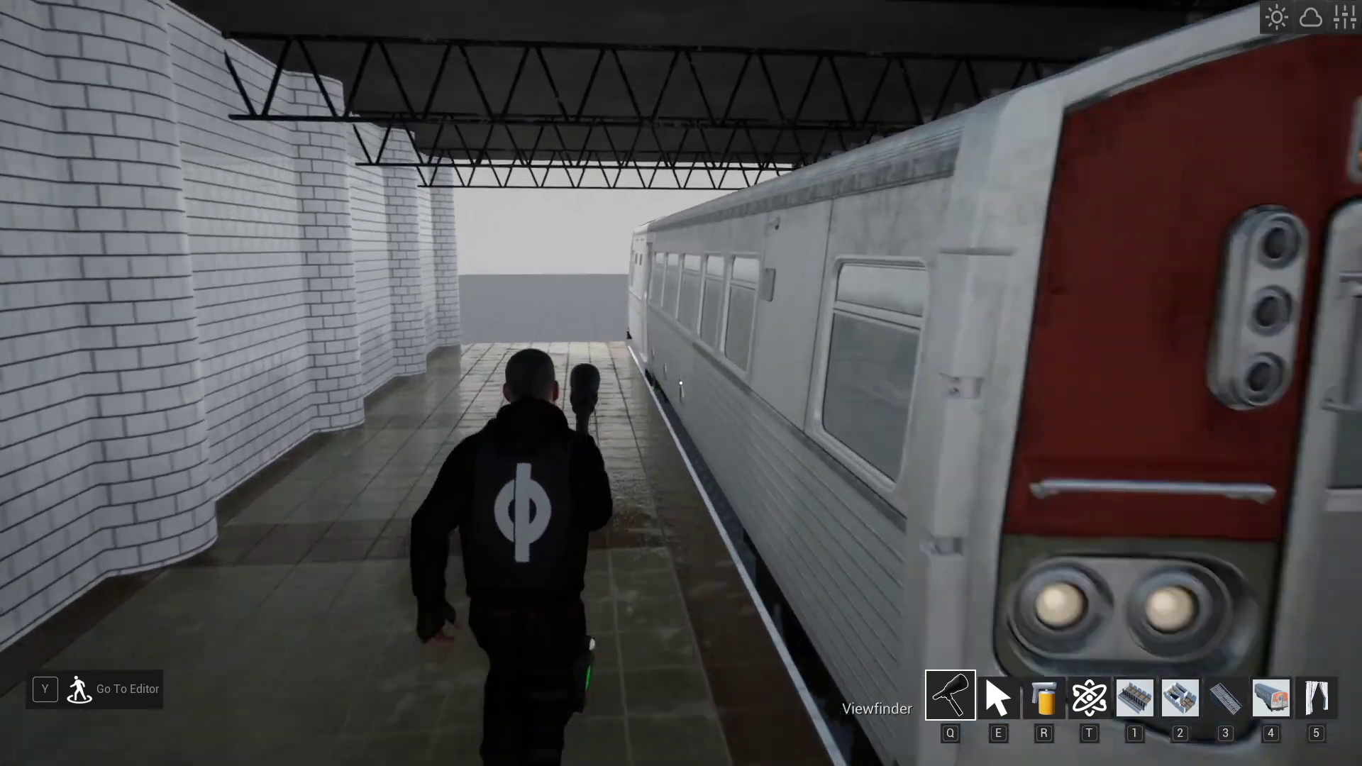
{"action": "key", "text": "w"}
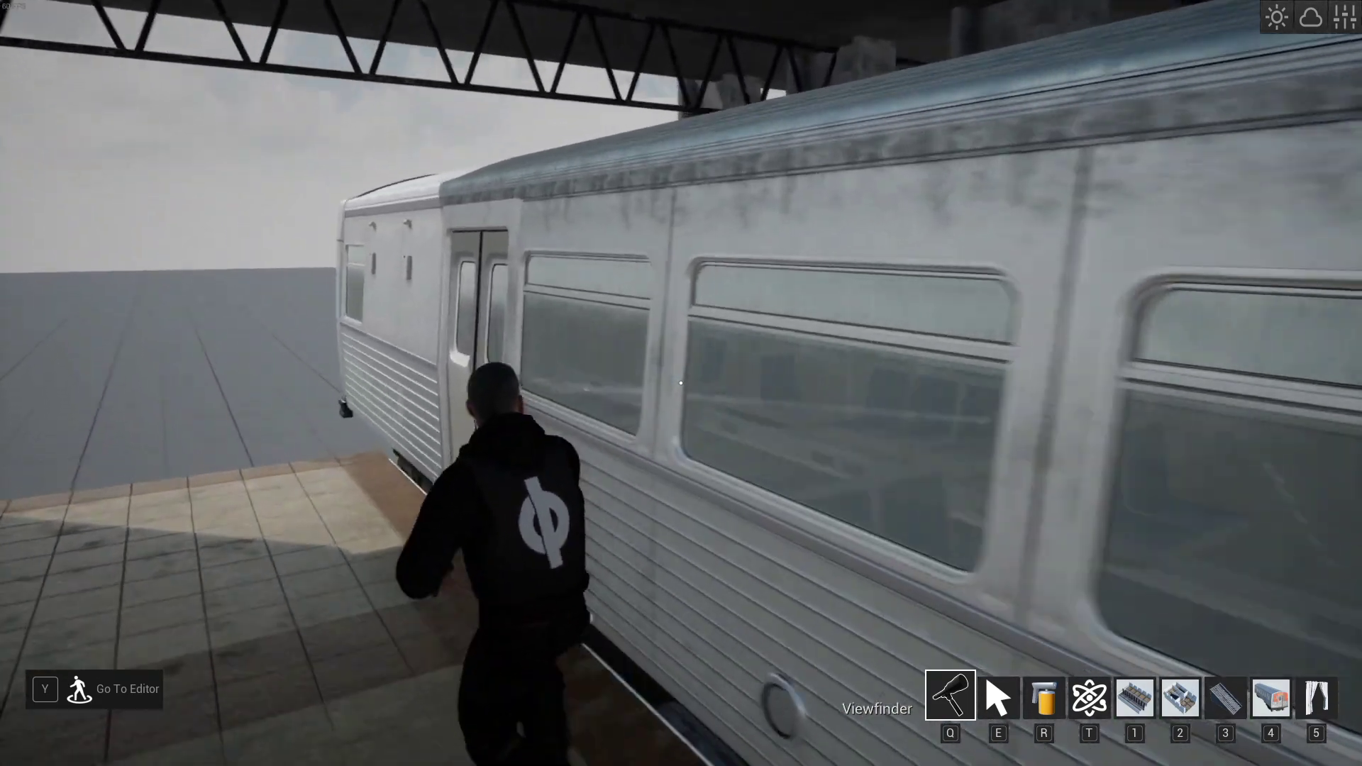
{"action": "key", "text": "w"}
{"action": "key", "text": "s"}
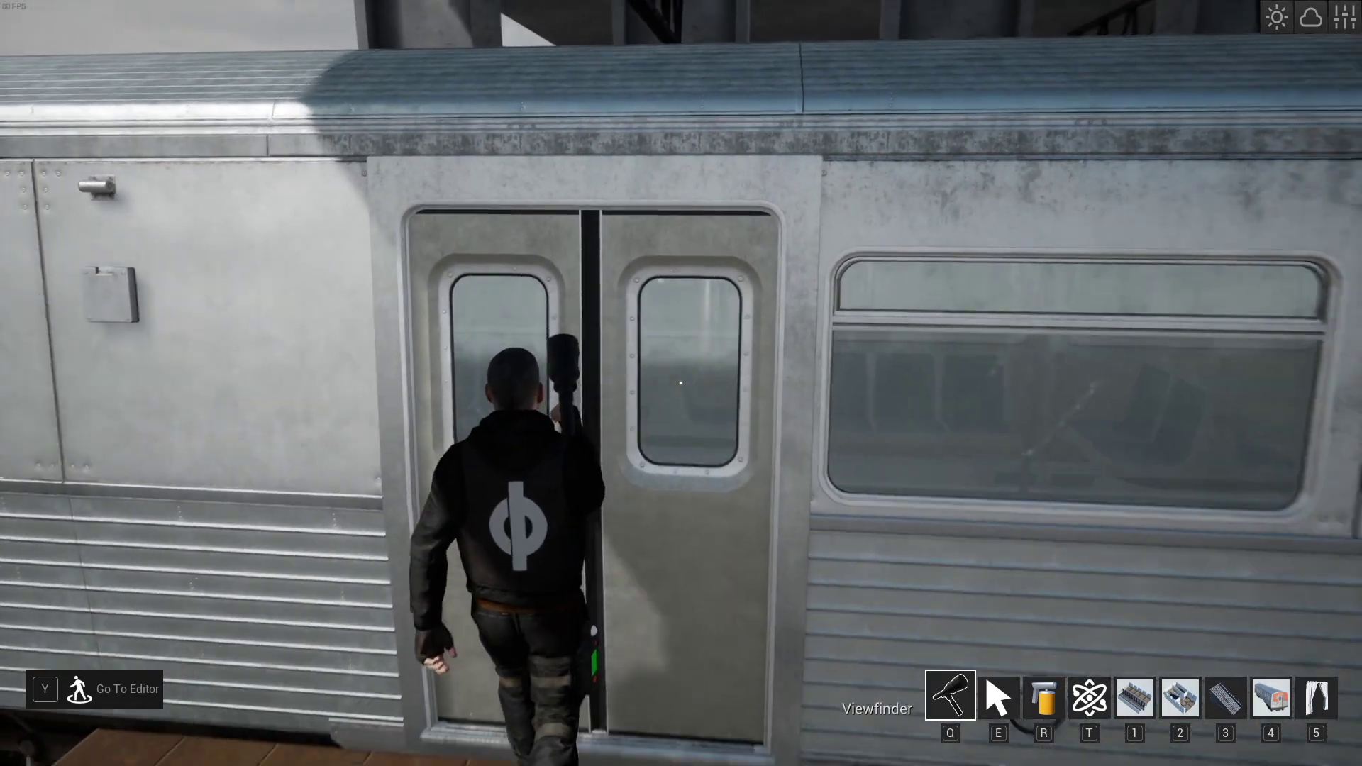
{"action": "key", "text": "d"}
{"action": "key", "text": "s"}
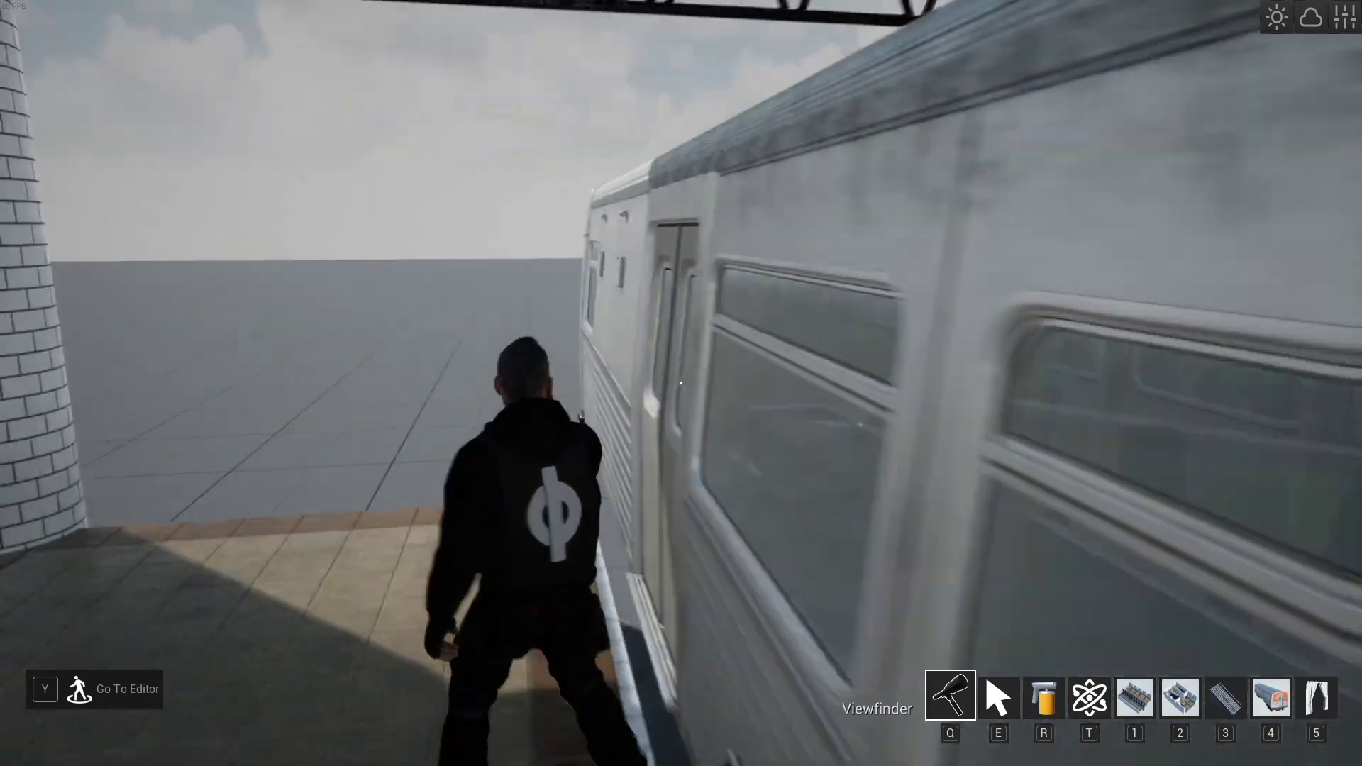
{"action": "key", "text": "w"}
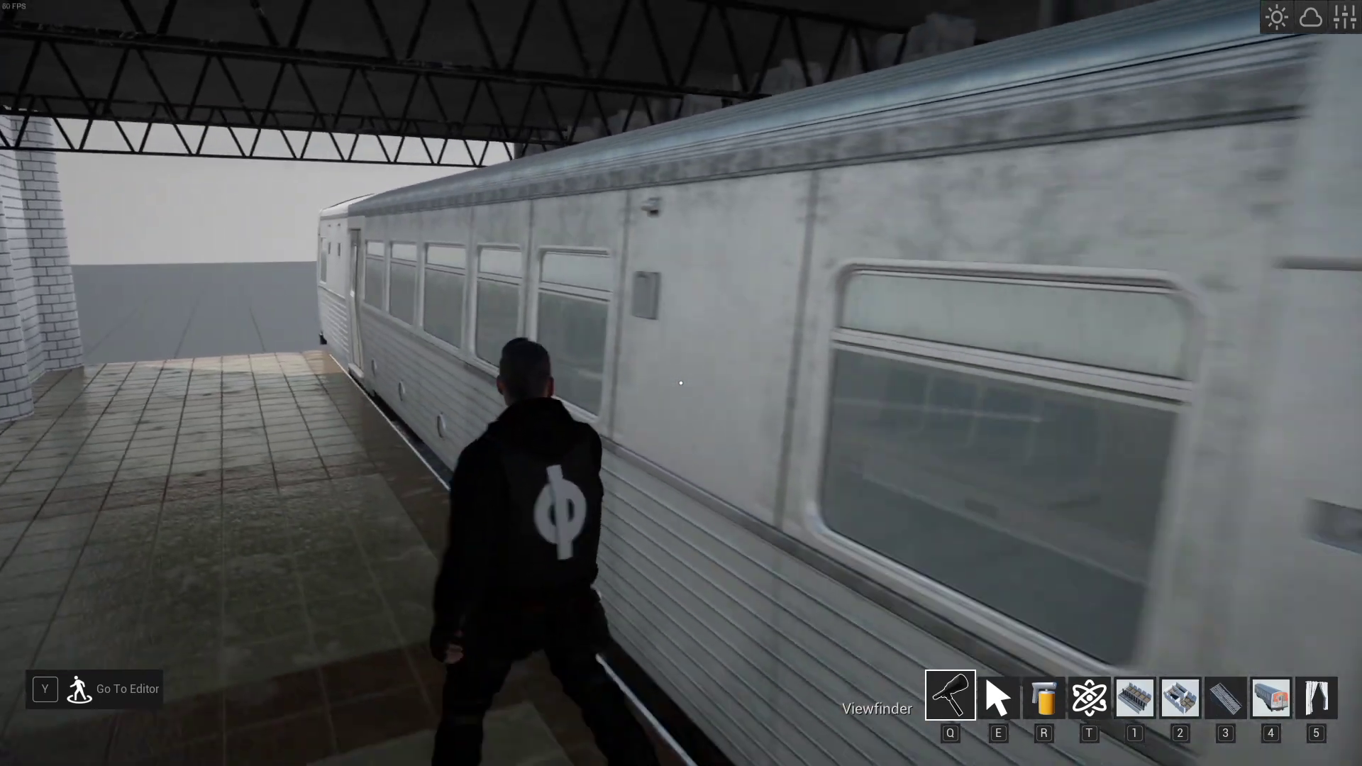
{"action": "key", "text": "w"}
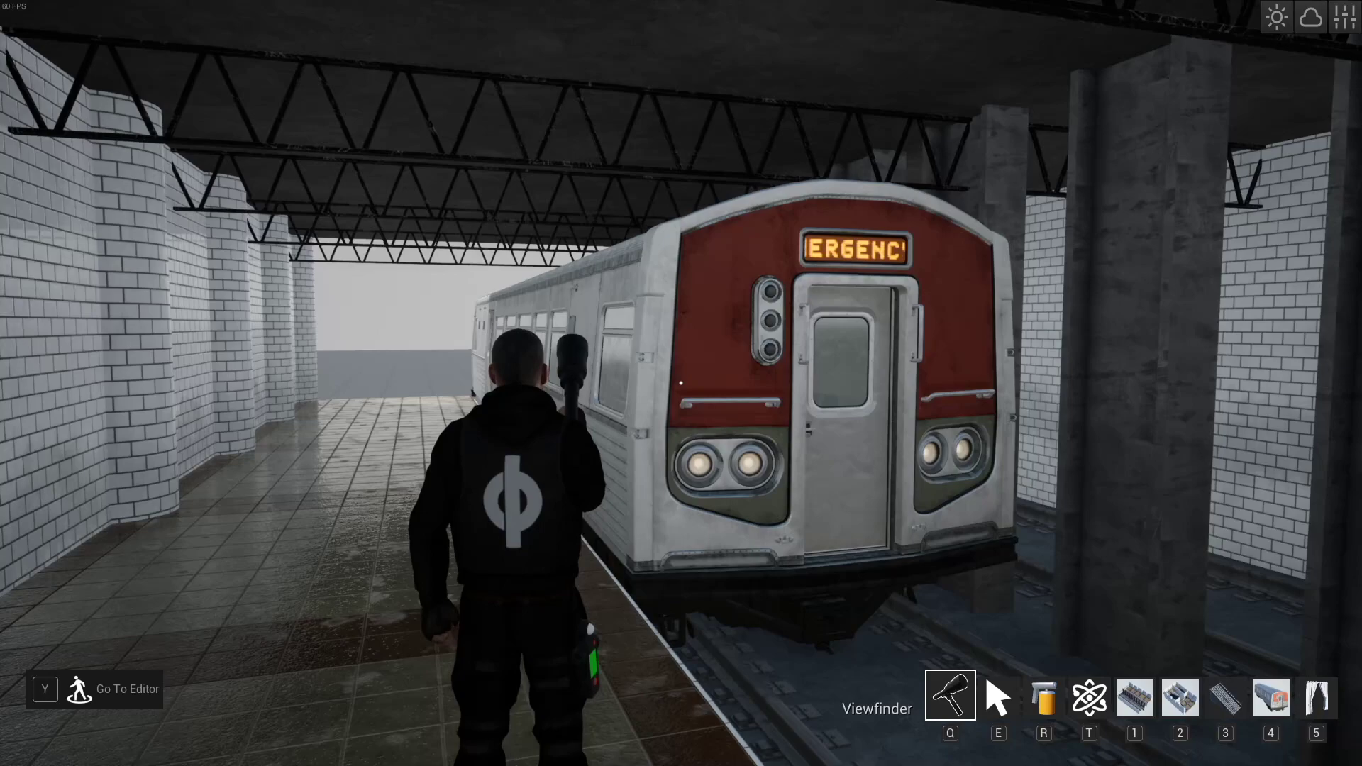
Extend the subway station by placing a second copy of the hotbar slot 1 prefab flush against the open track end.
{"action": "key", "text": "w"}
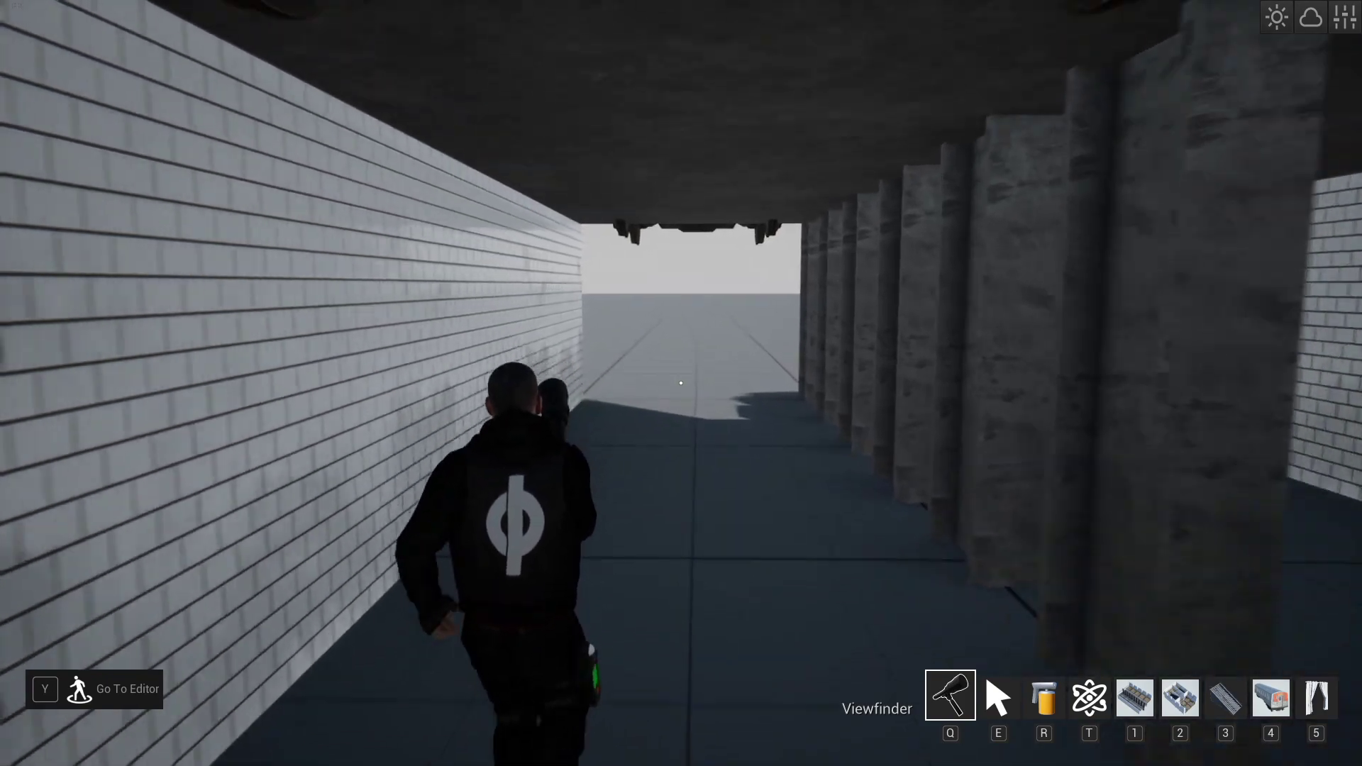
{"action": "key", "text": "w"}
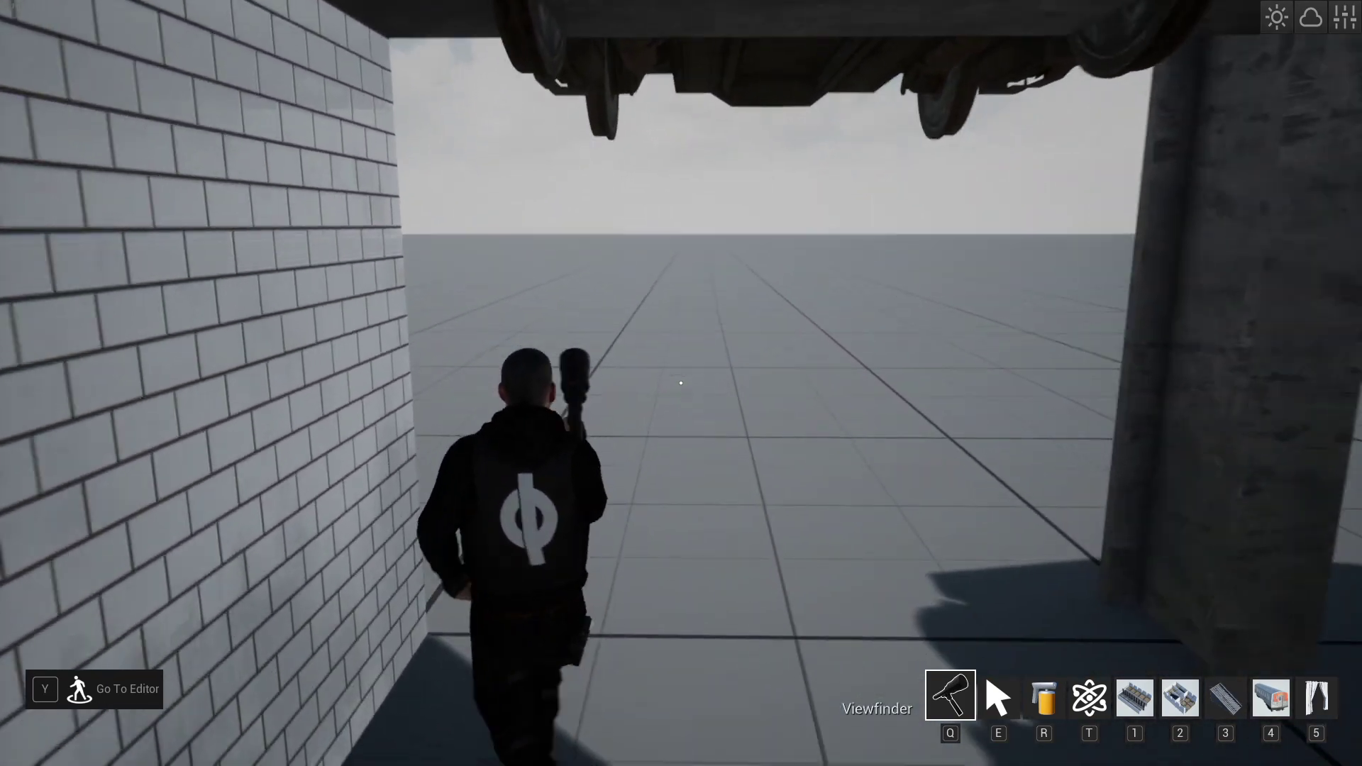
{"action": "key", "text": "1"}
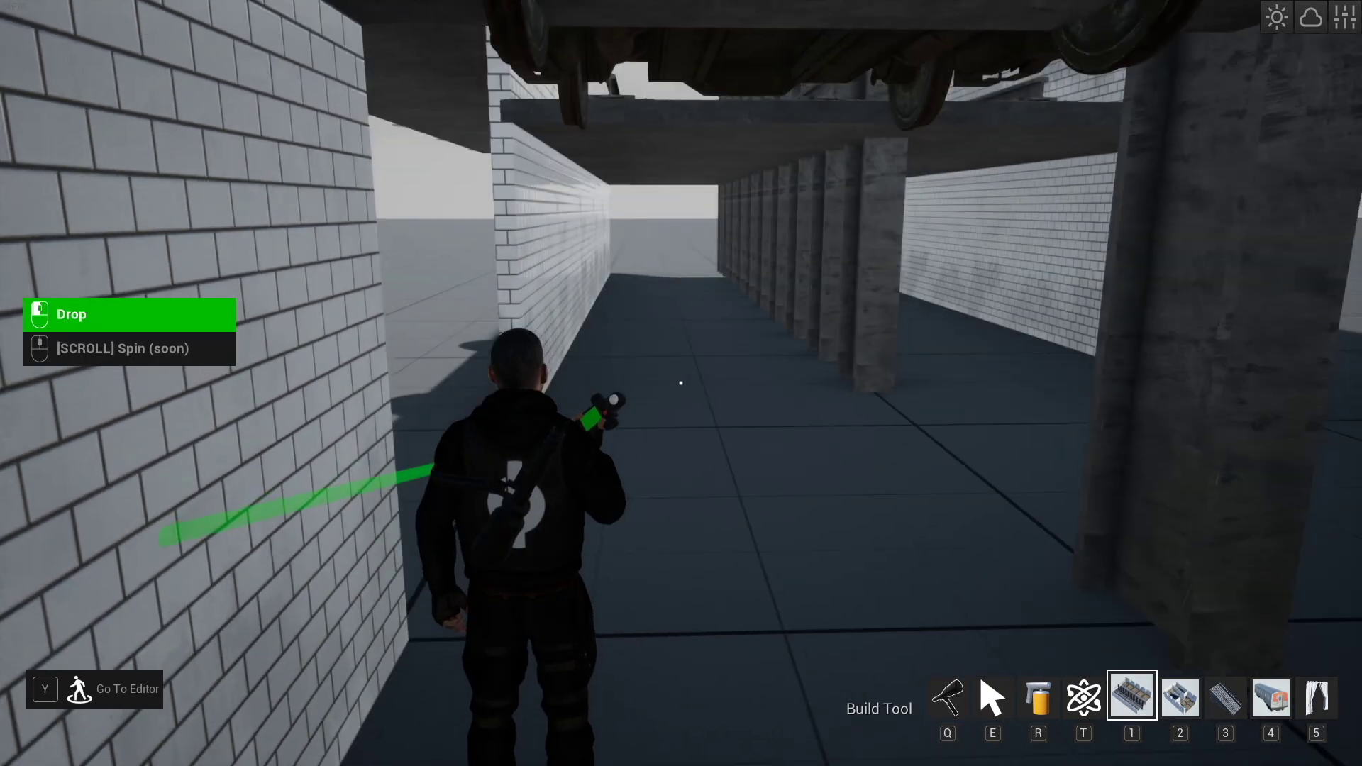
{"action": "key", "text": "w"}
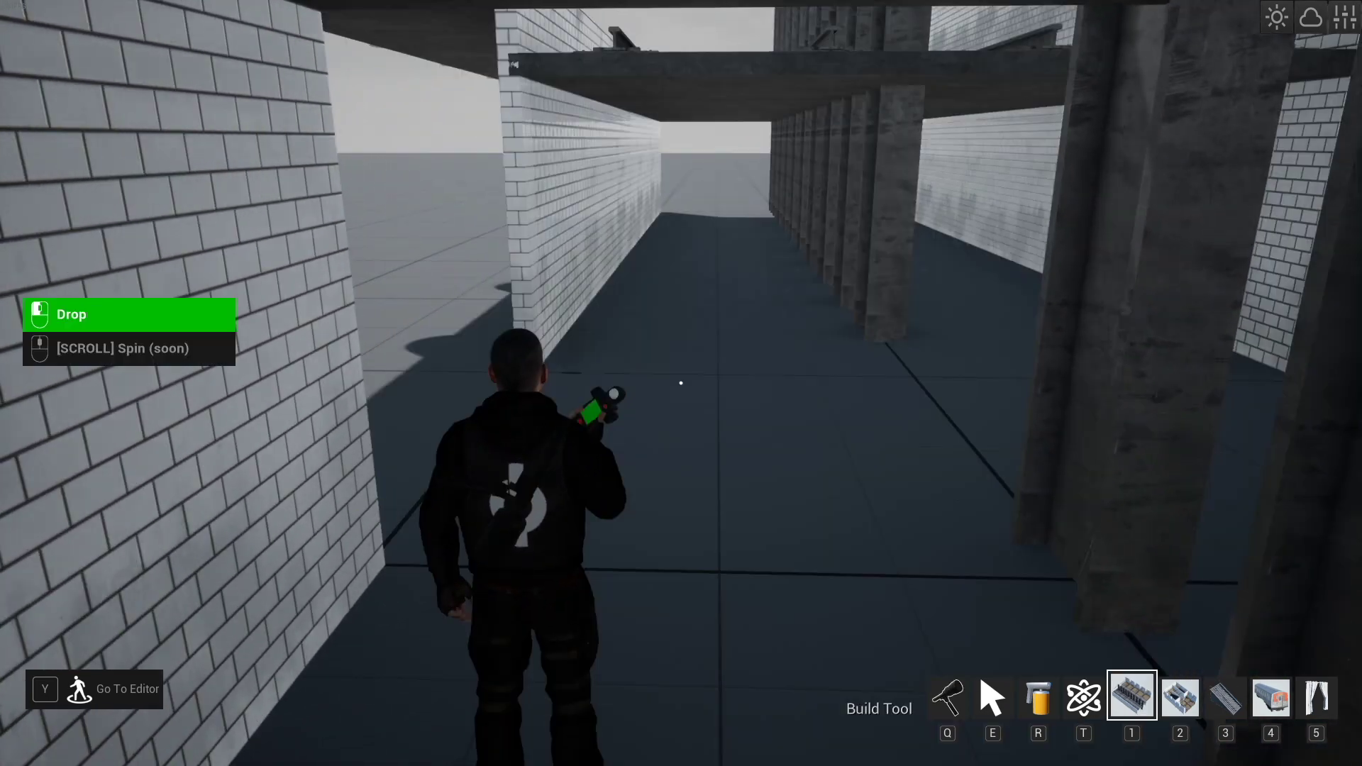
{"action": "key", "text": "w"}
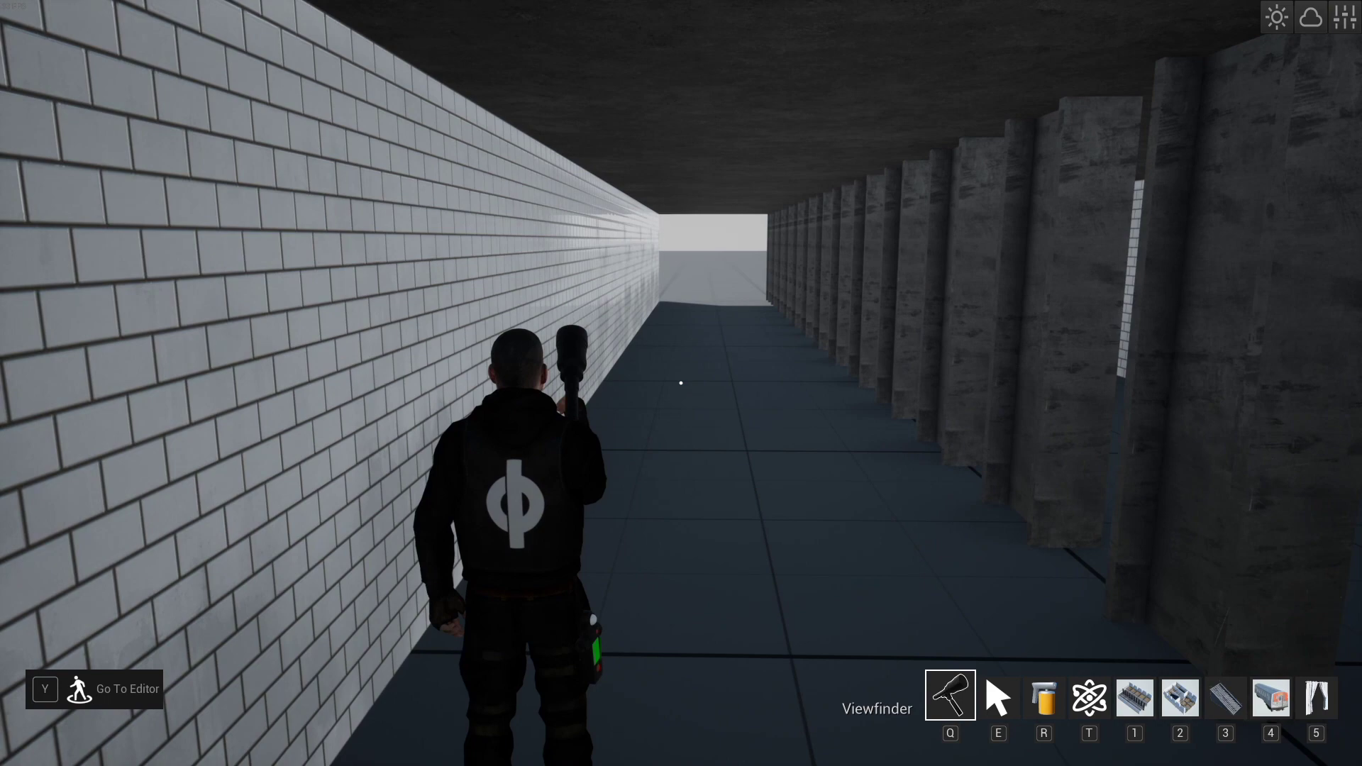
Get back up into the station and walk along the platform past the train to examine the extended section.
{"action": "key", "text": "y"}
{"action": "key", "text": "y"}
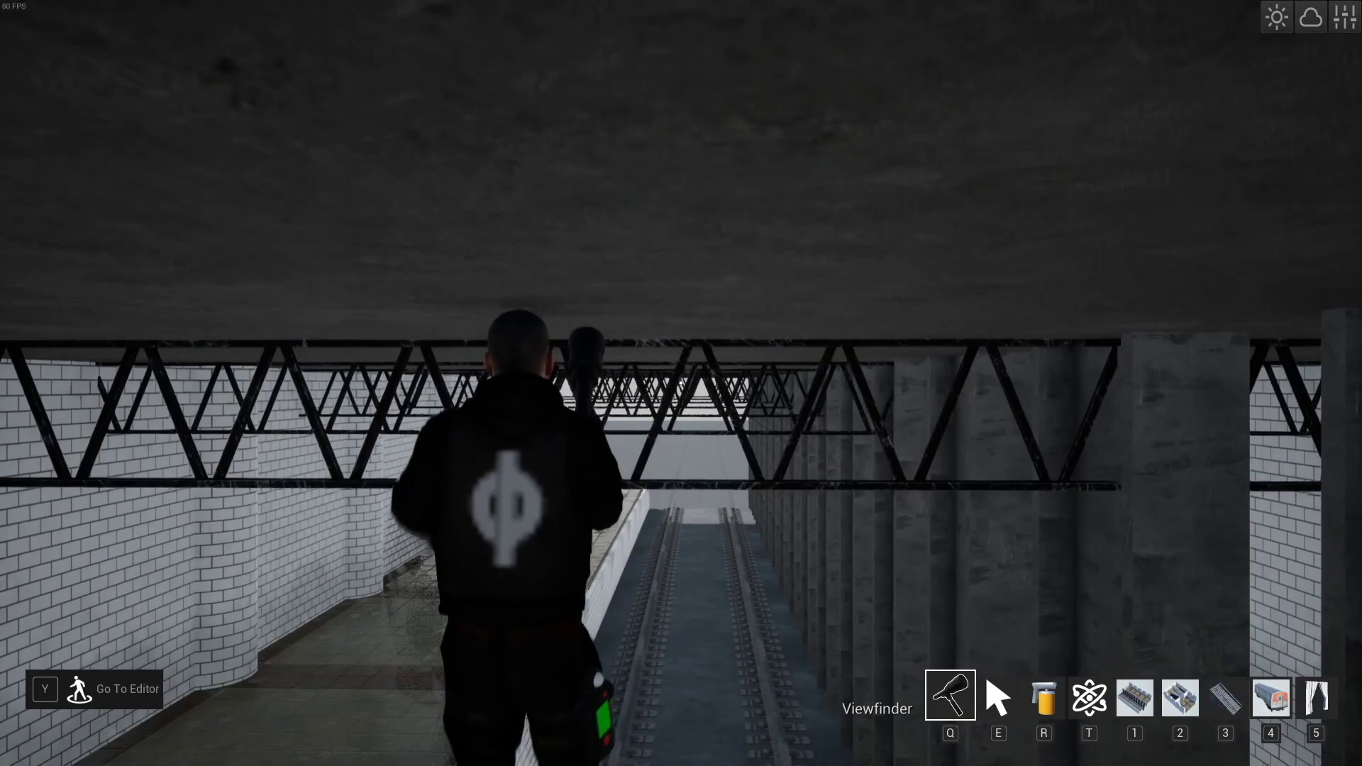
{"action": "key", "text": "w"}
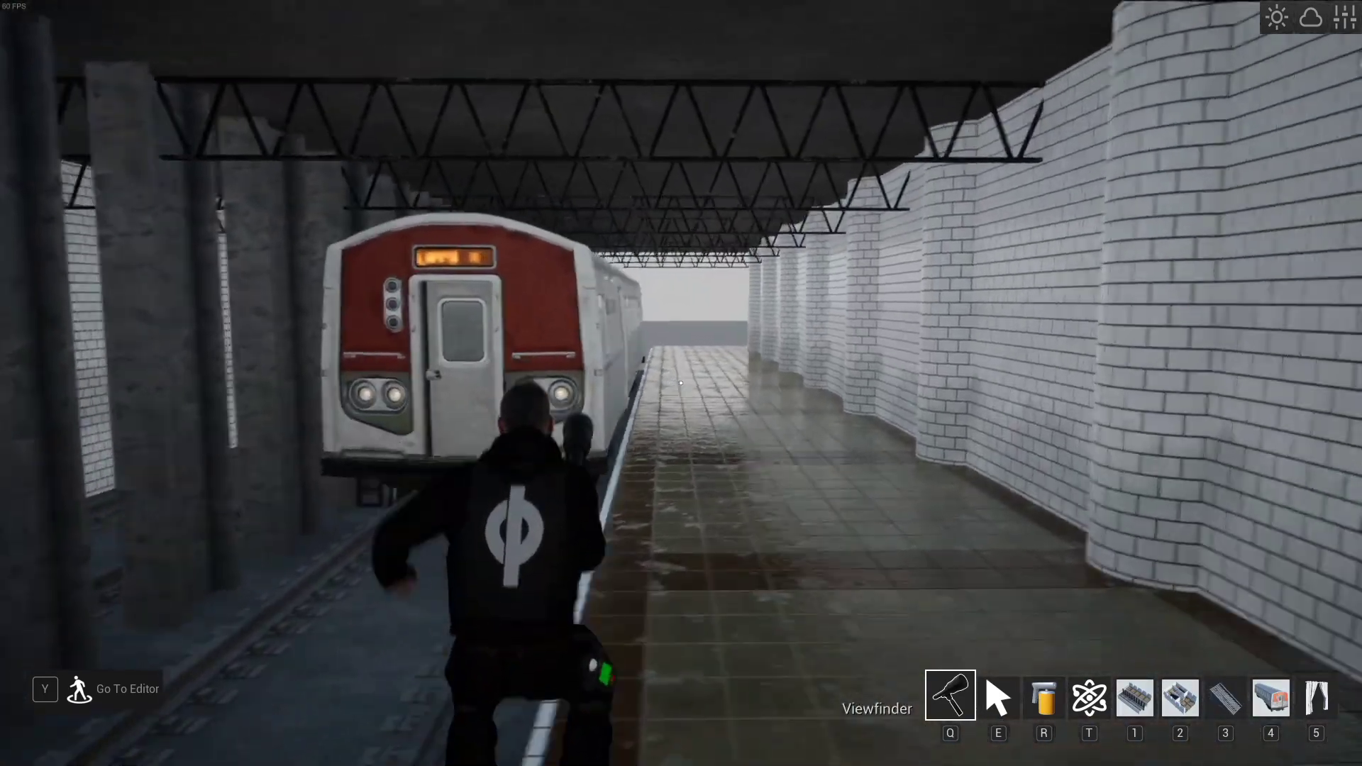
{"action": "key", "text": "w"}
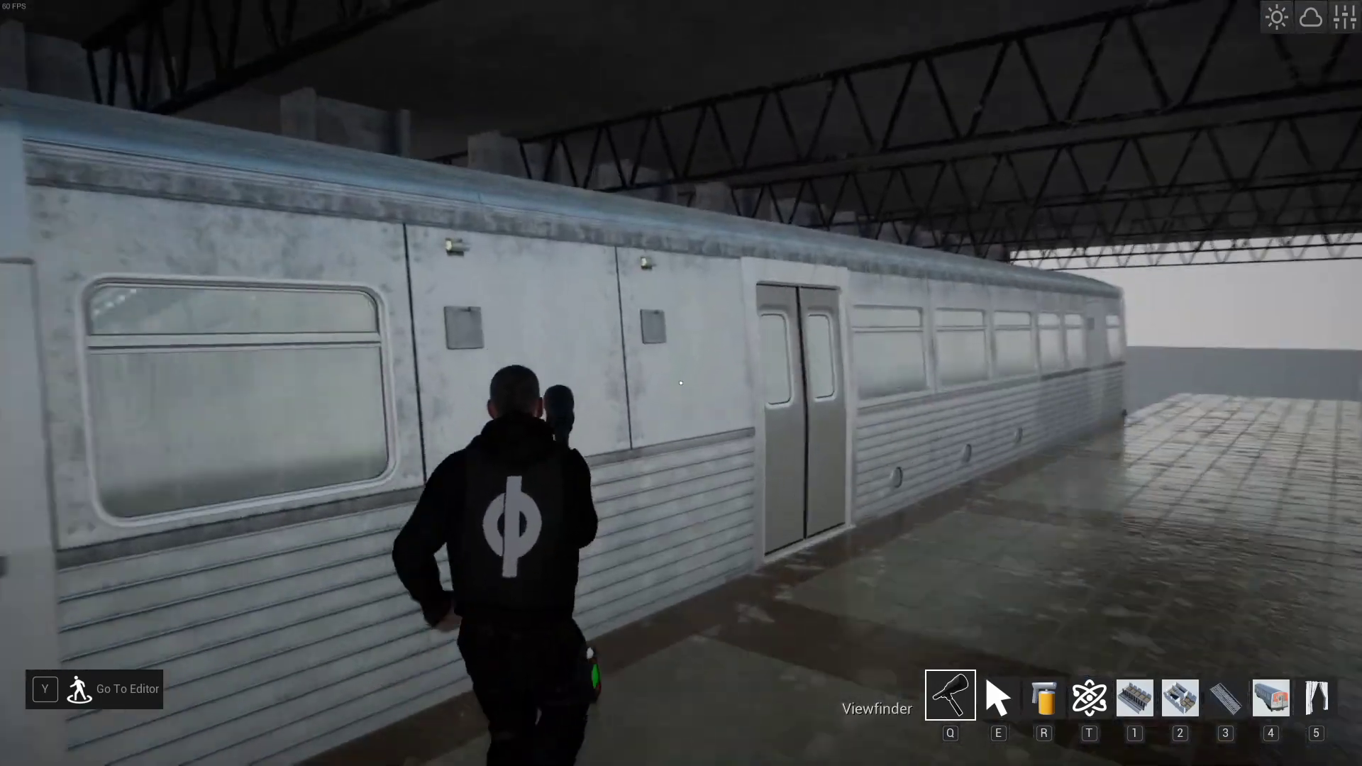
{"action": "key", "text": "w"}
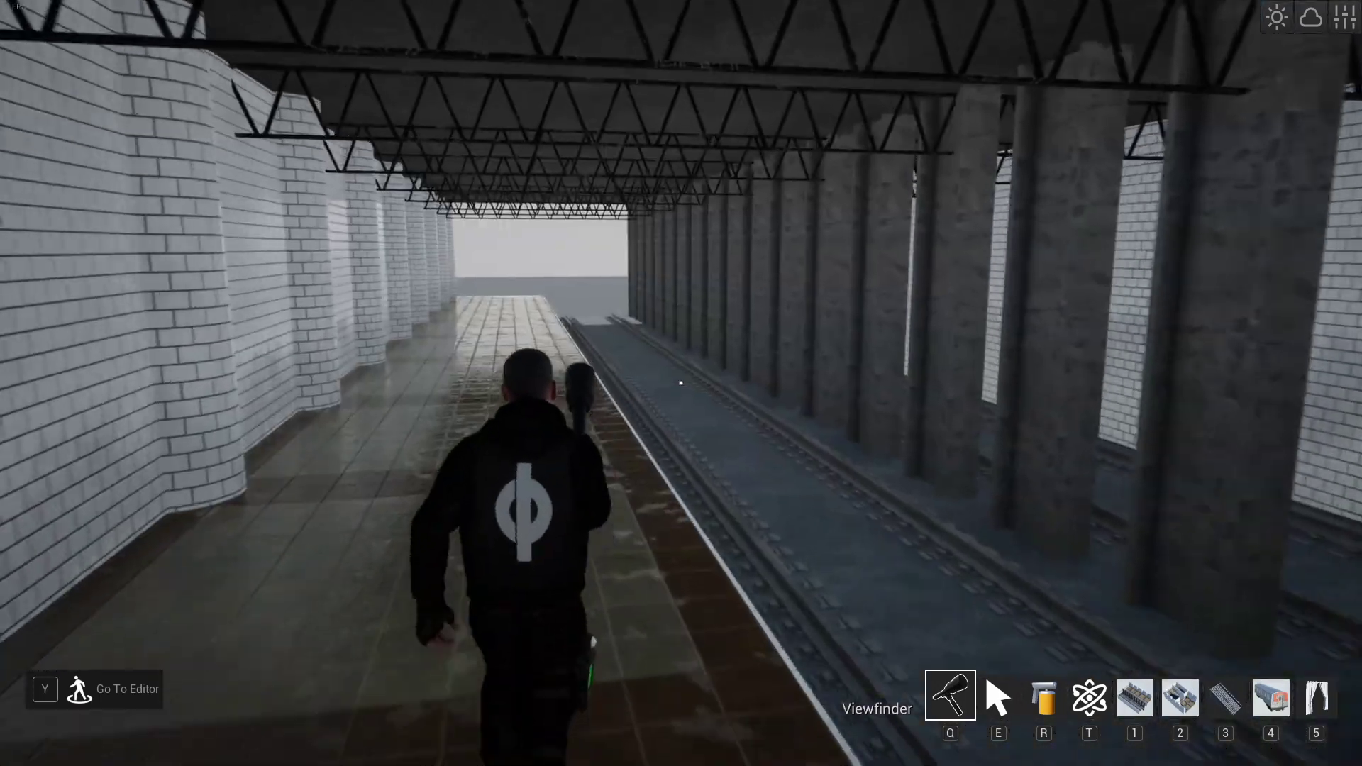
{"action": "key", "text": "w"}
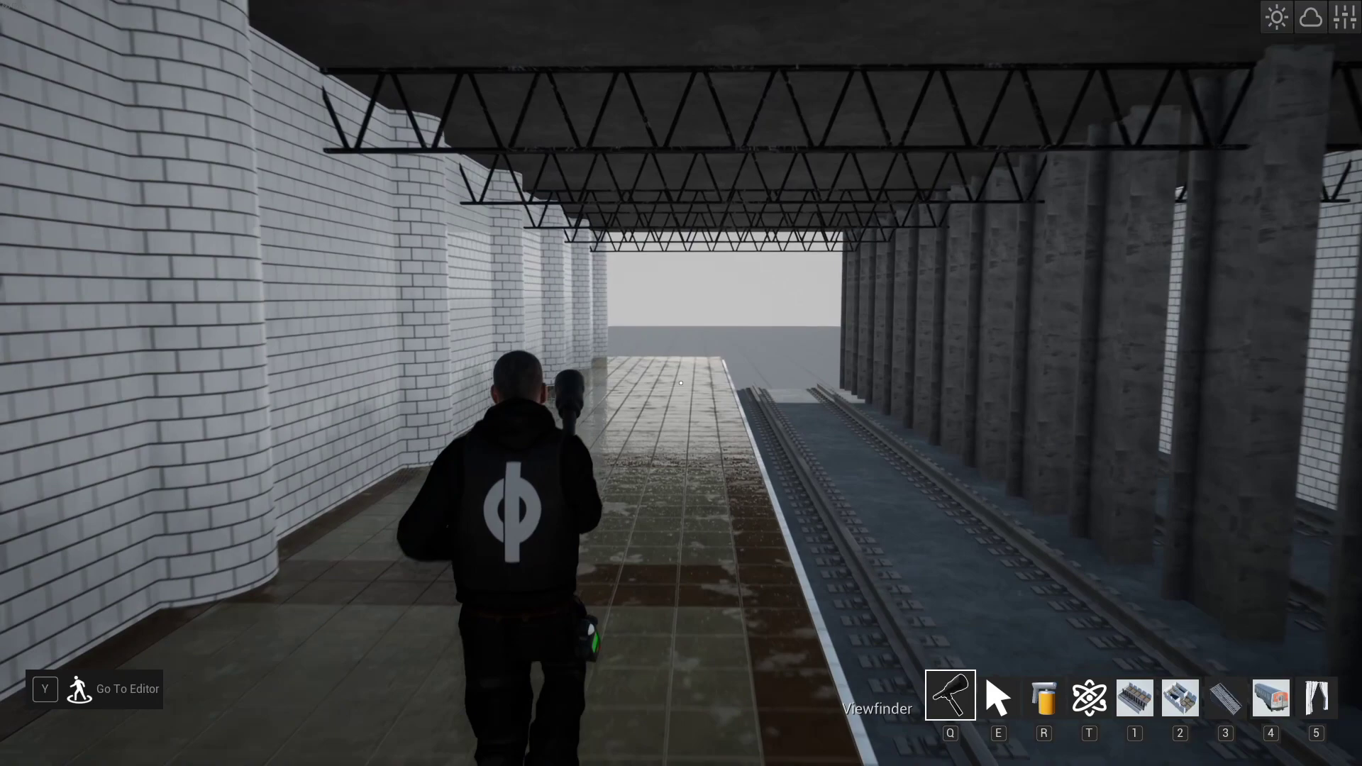
Place the station entrance prefab with stairs from hotbar slot 2 at the far end of the extended platform.
{"action": "key", "text": "w"}
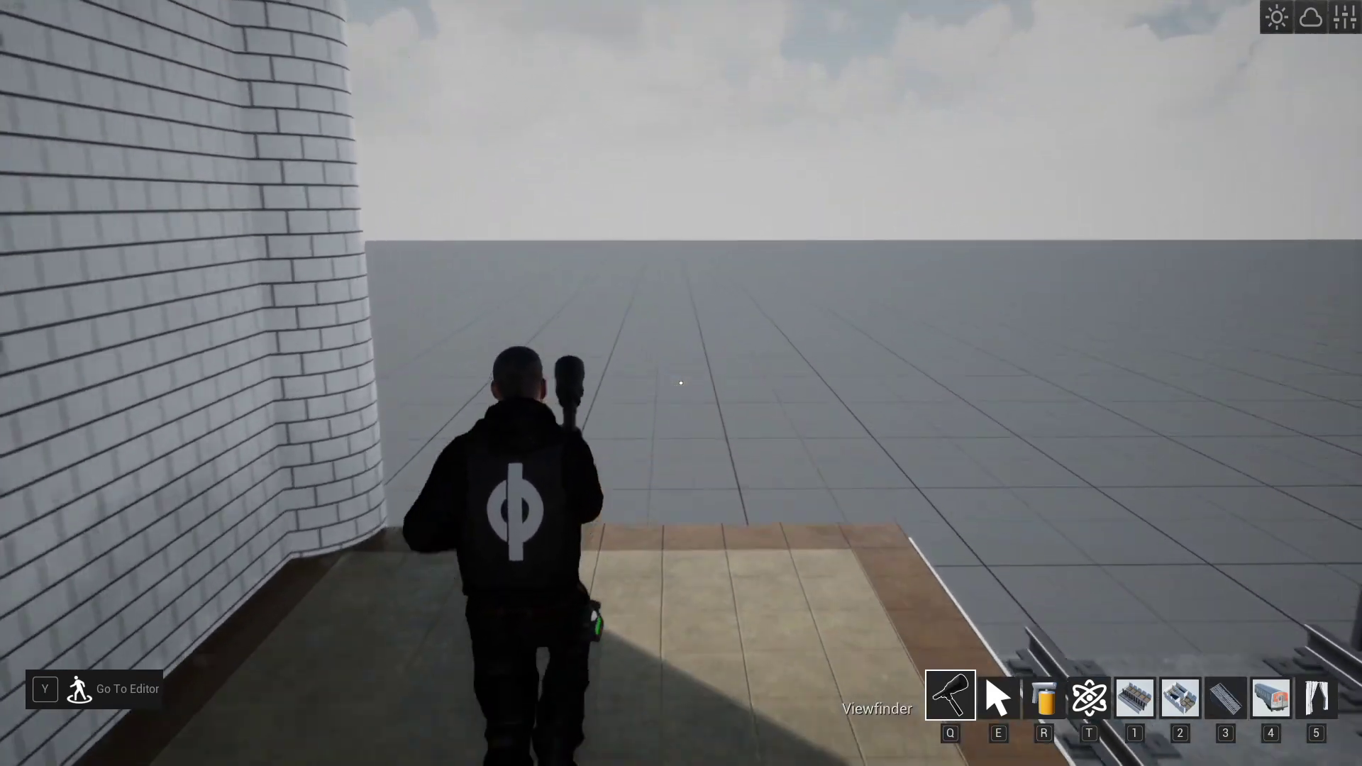
{"action": "key", "text": "2"}
{"action": "key", "text": "w"}
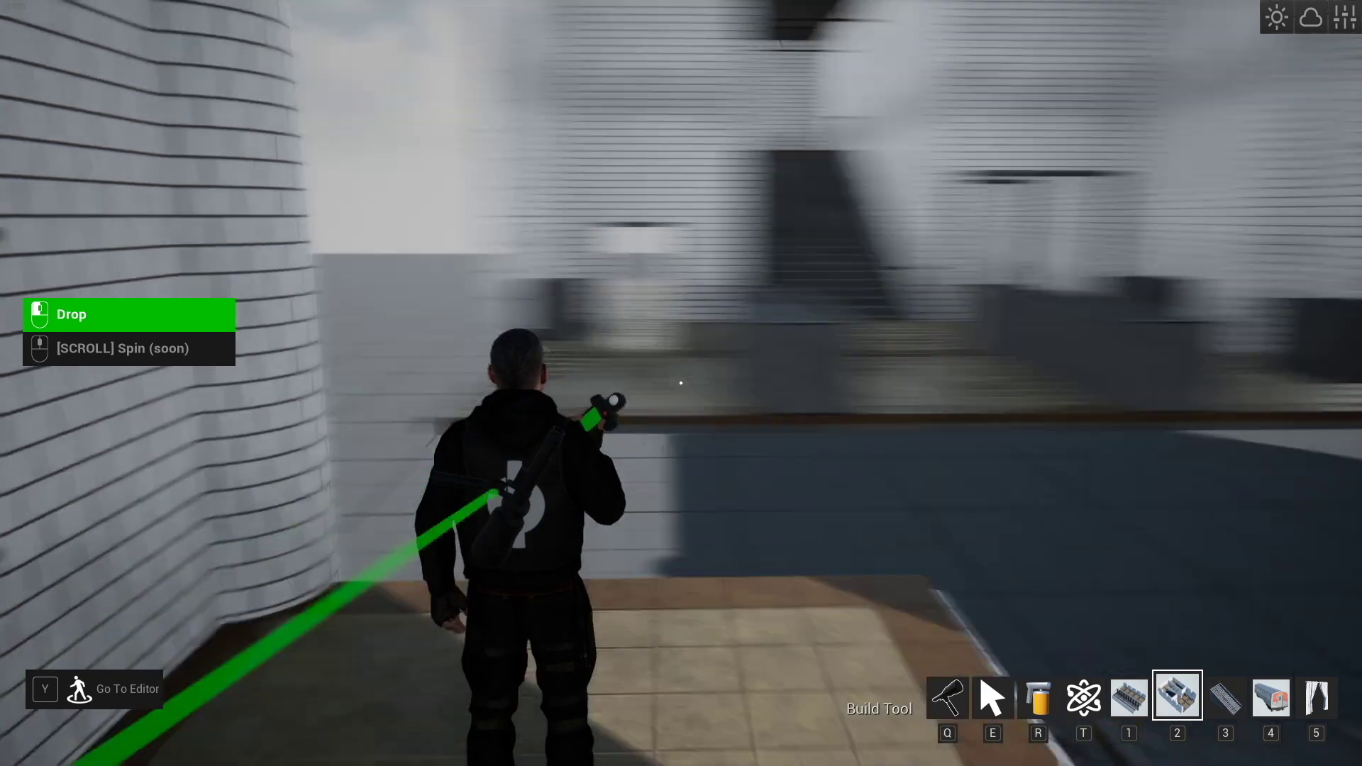
Examine the entrance section by climbing its stairs to street level and returning down to the tracks.
{"action": "key", "text": "w"}
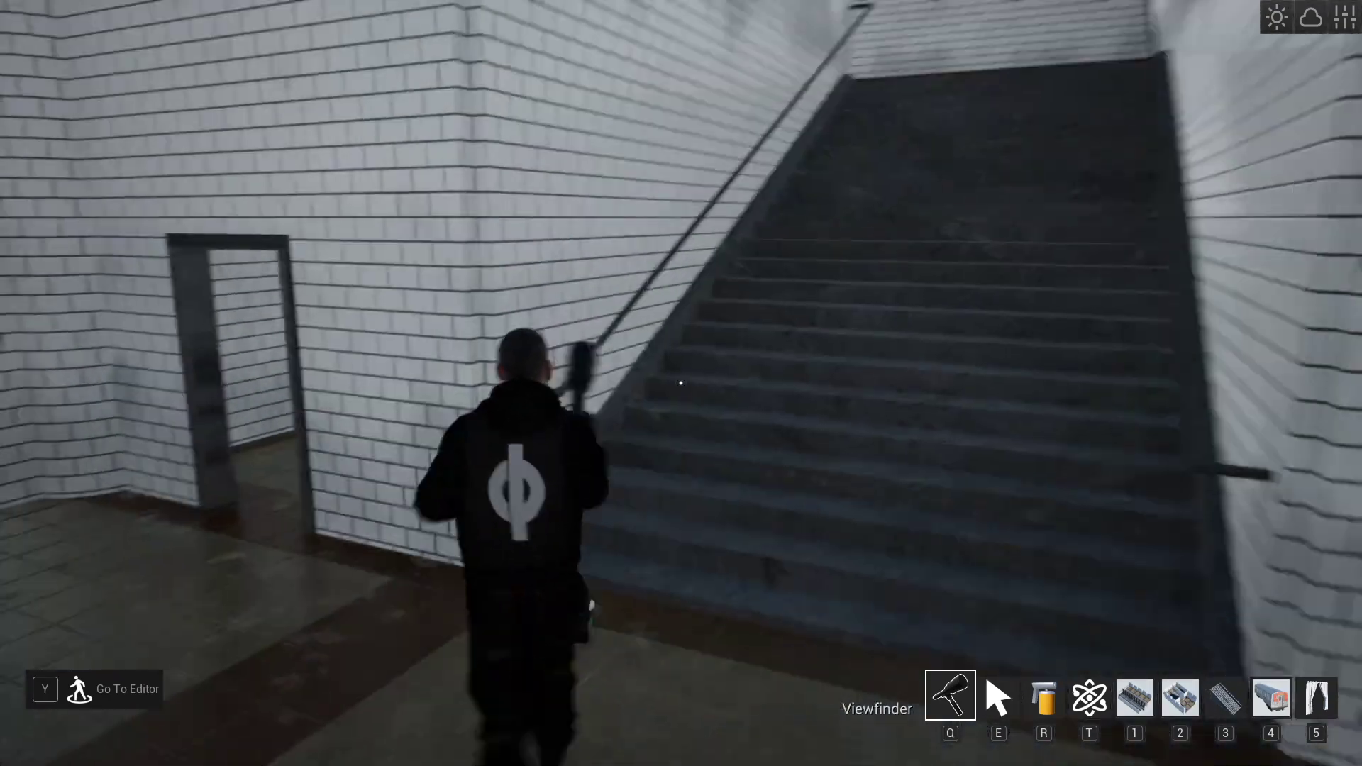
{"action": "key", "text": "w"}
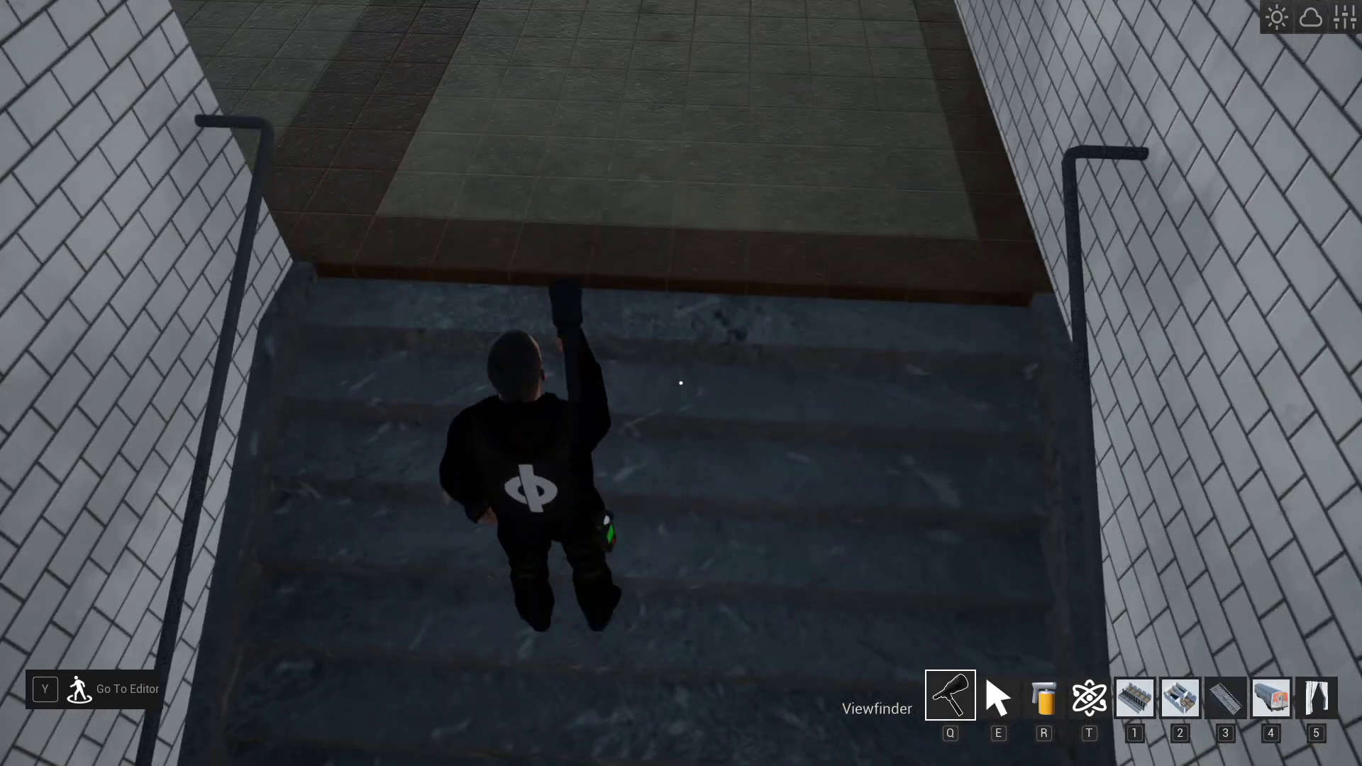
{"action": "key", "text": "w"}
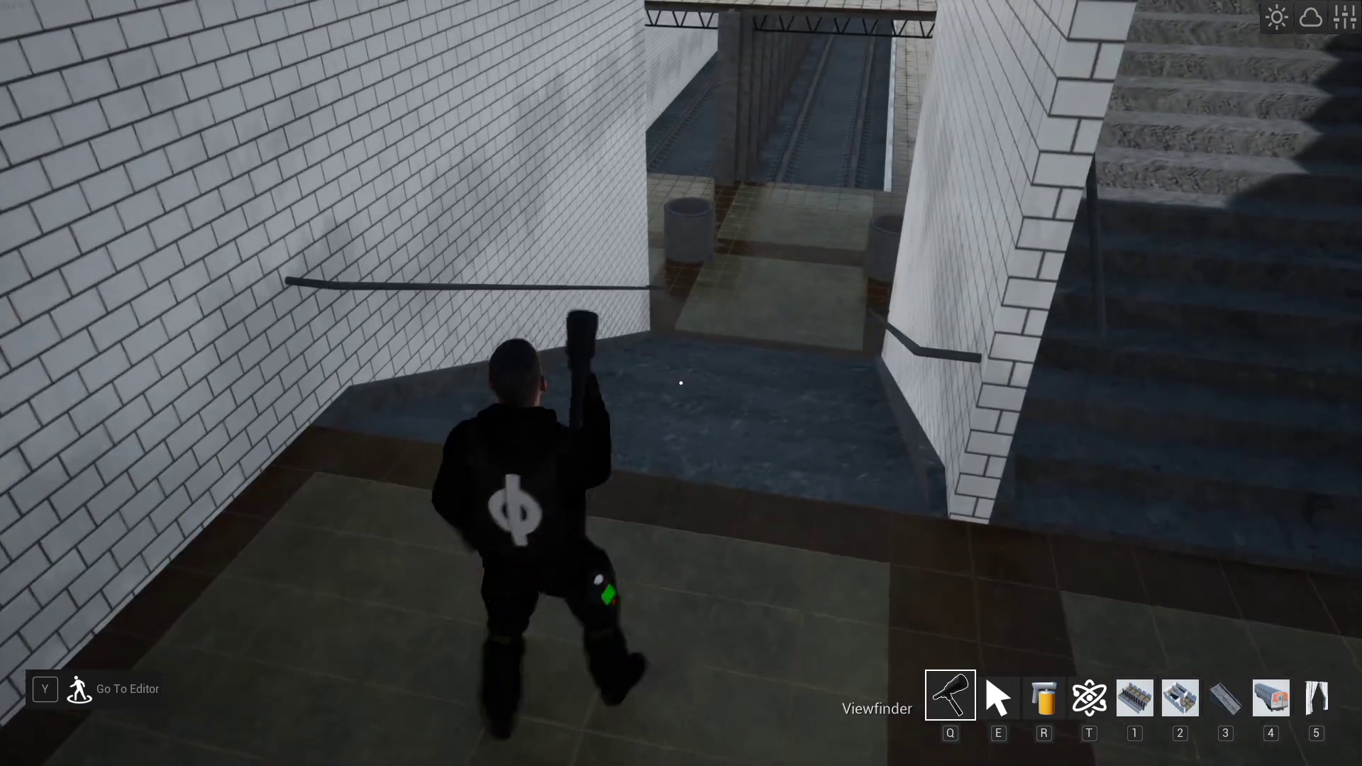
{"action": "key", "text": "w"}
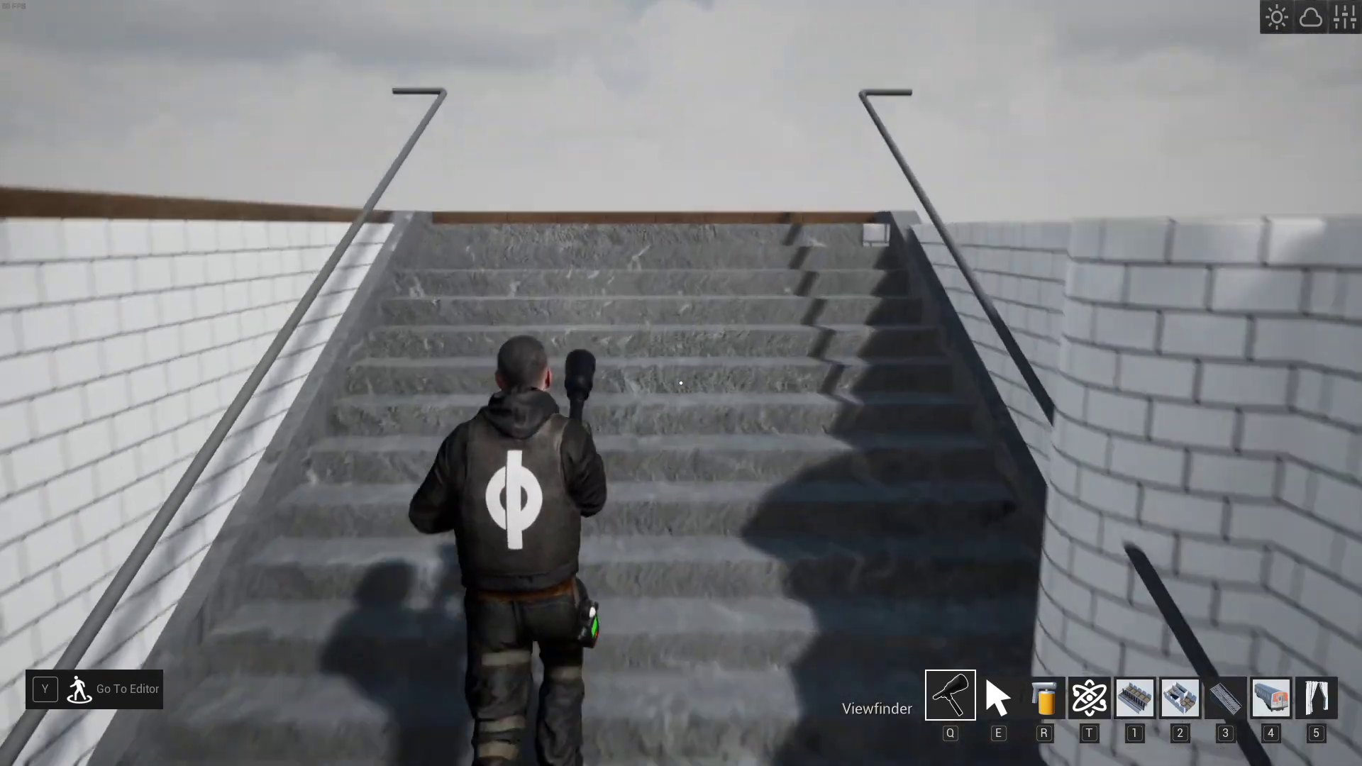
{"action": "key", "text": "w"}
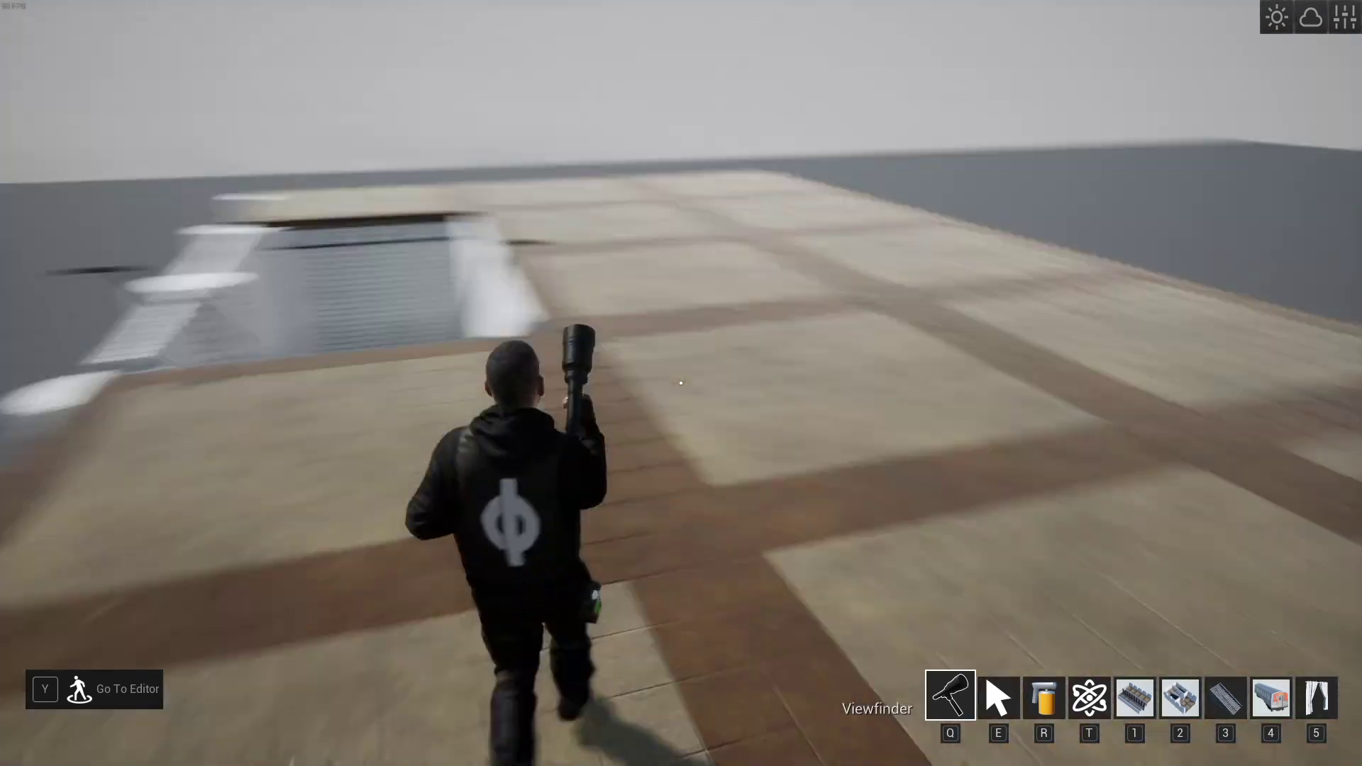
{"action": "key", "text": "w"}
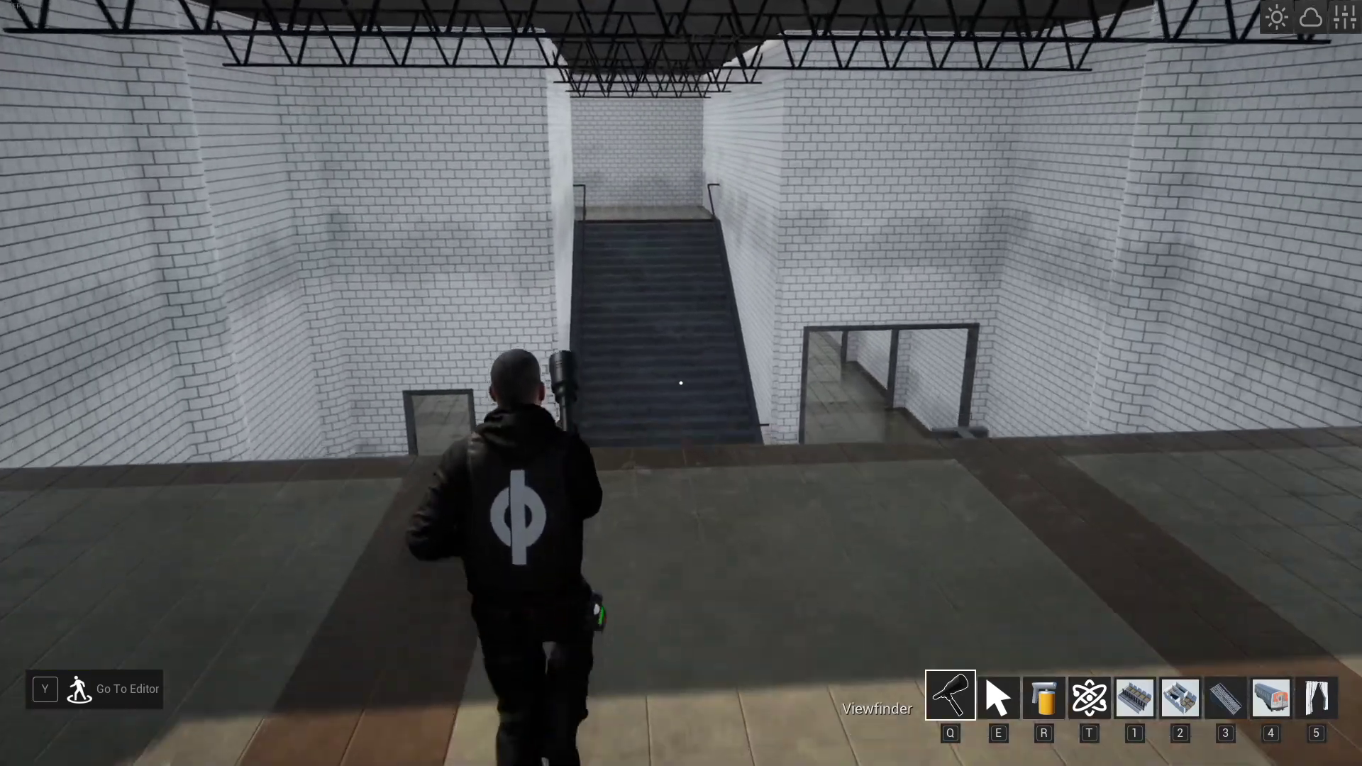
{"action": "key", "text": "w"}
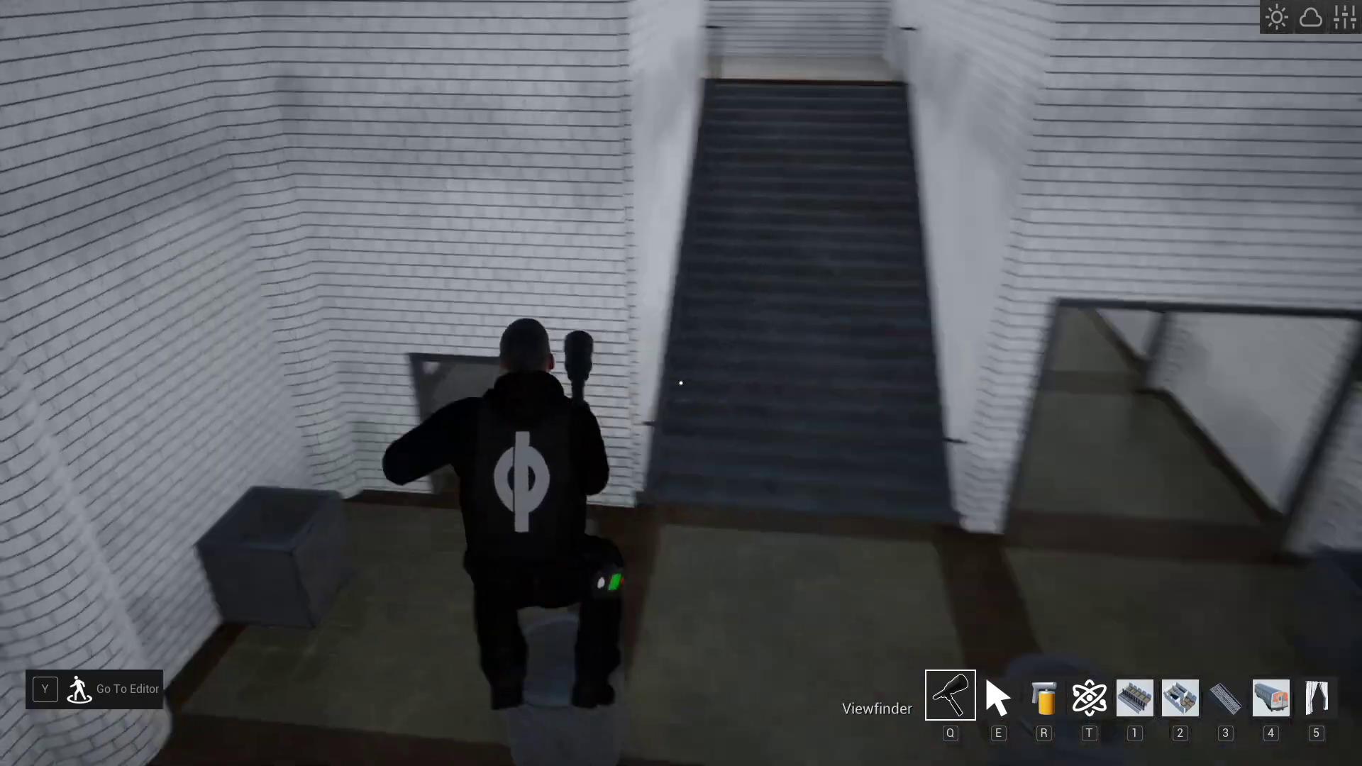
{"action": "key", "text": "w"}
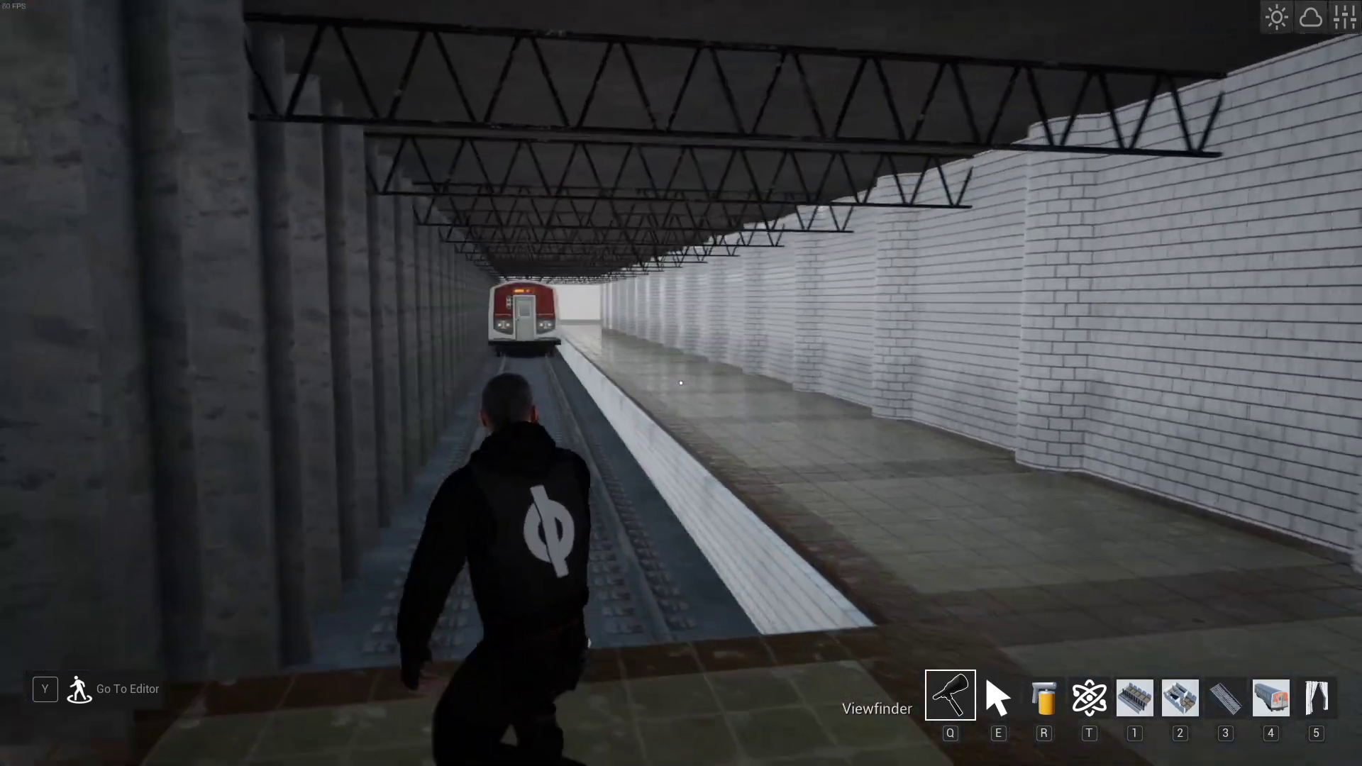
Browse the building parts in the Urban, Commercial and Residential categories.
{"action": "key", "text": "Tab"}
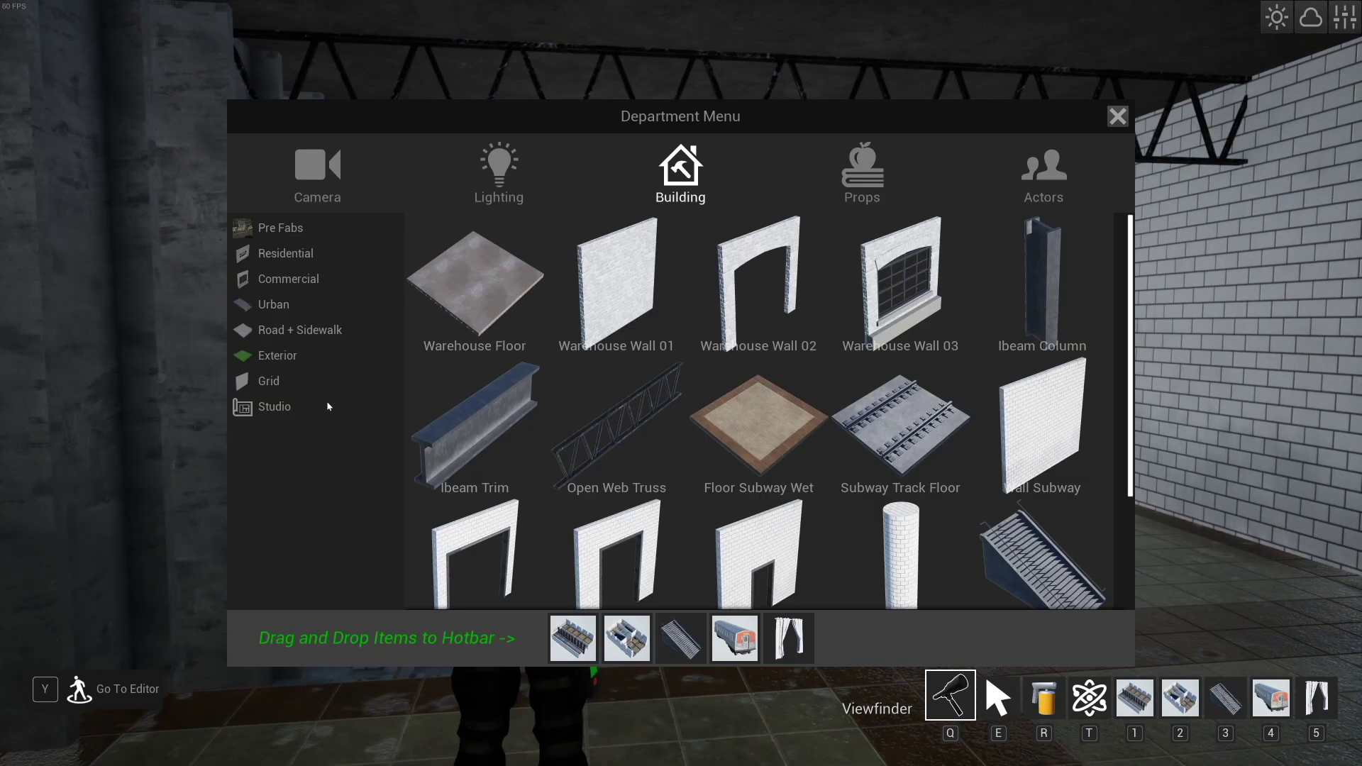
{"action": "left_click", "coordinate": [305, 304]}
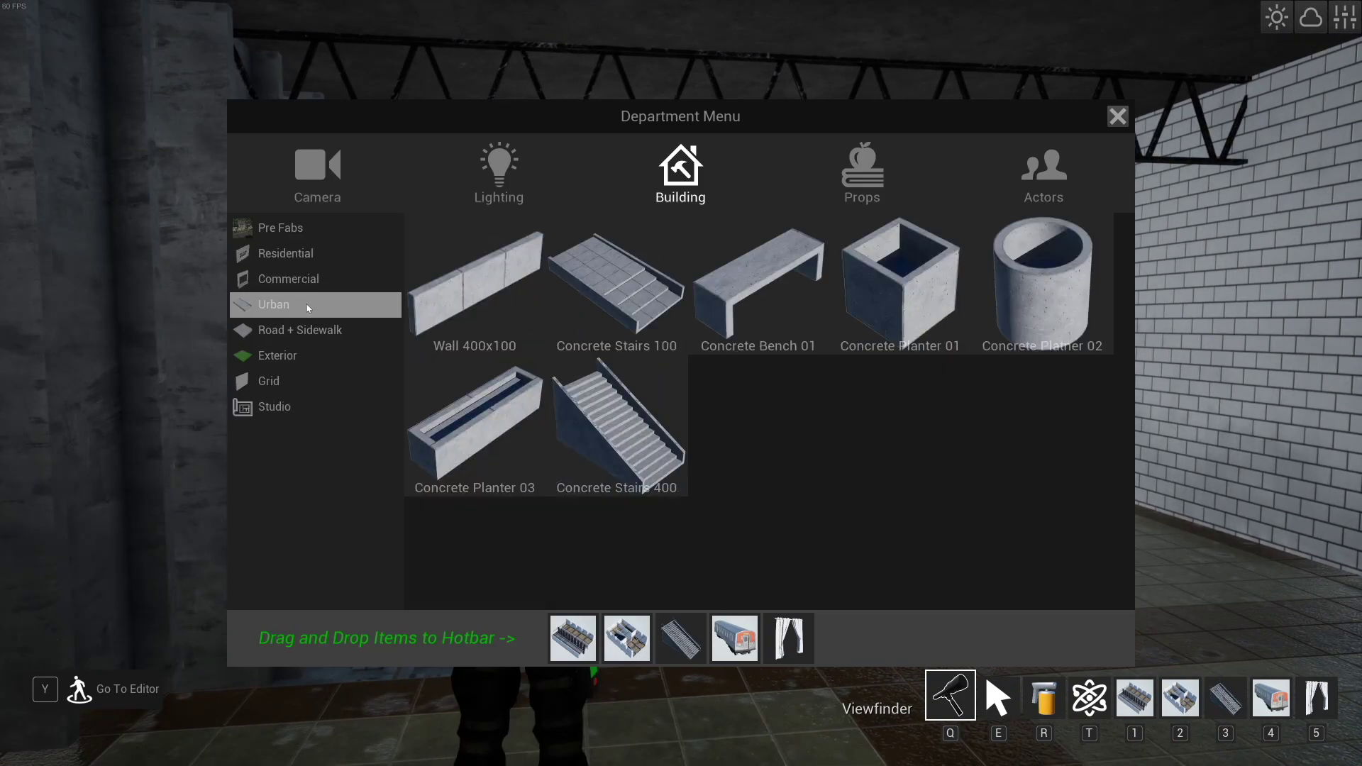
{"action": "left_click", "coordinate": [305, 279]}
{"action": "scroll", "coordinate": [780, 491], "scroll_direction": "down", "scroll_amount": 3}
{"action": "scroll", "coordinate": [781, 491], "scroll_direction": "up", "scroll_amount": 3}
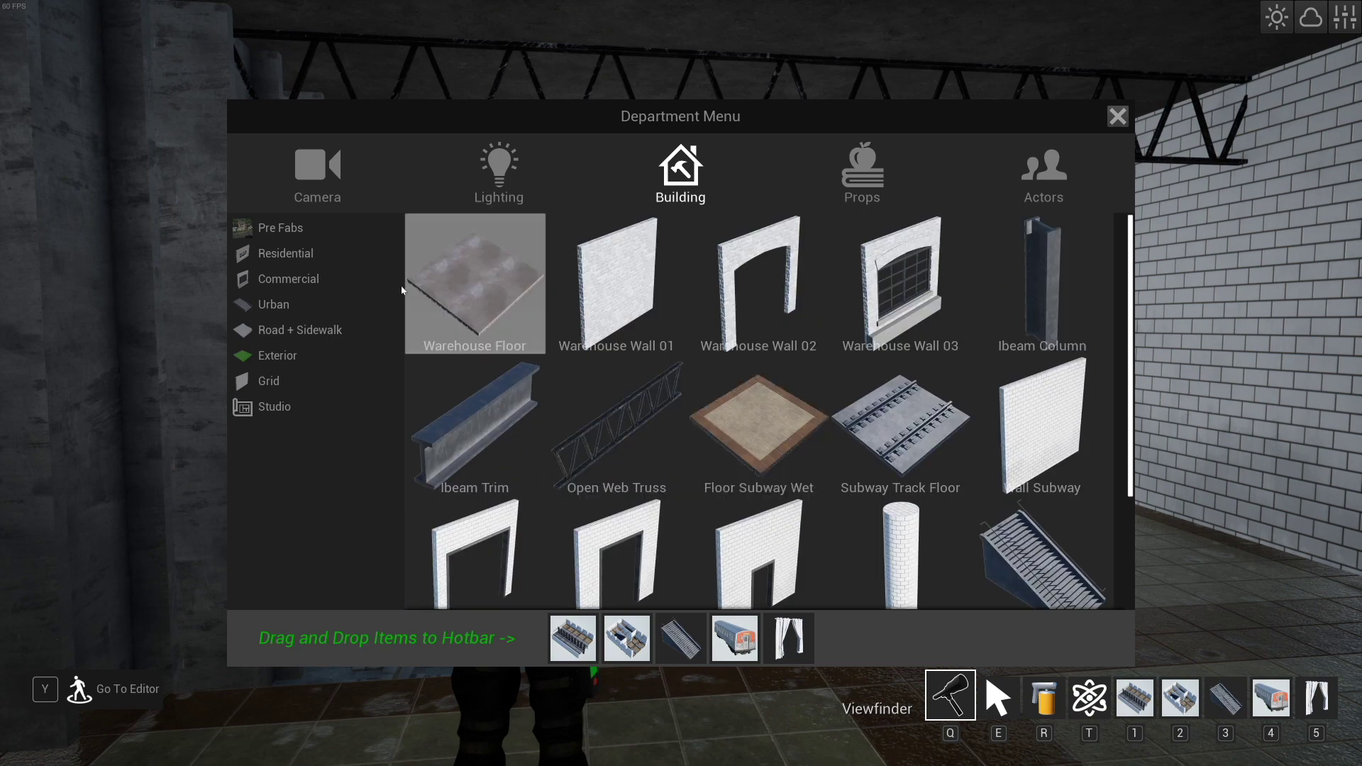
{"action": "left_click", "coordinate": [286, 253]}
{"action": "scroll", "coordinate": [601, 362], "scroll_direction": "down", "scroll_amount": 3}
{"action": "scroll", "coordinate": [601, 363], "scroll_direction": "down", "scroll_amount": 7}
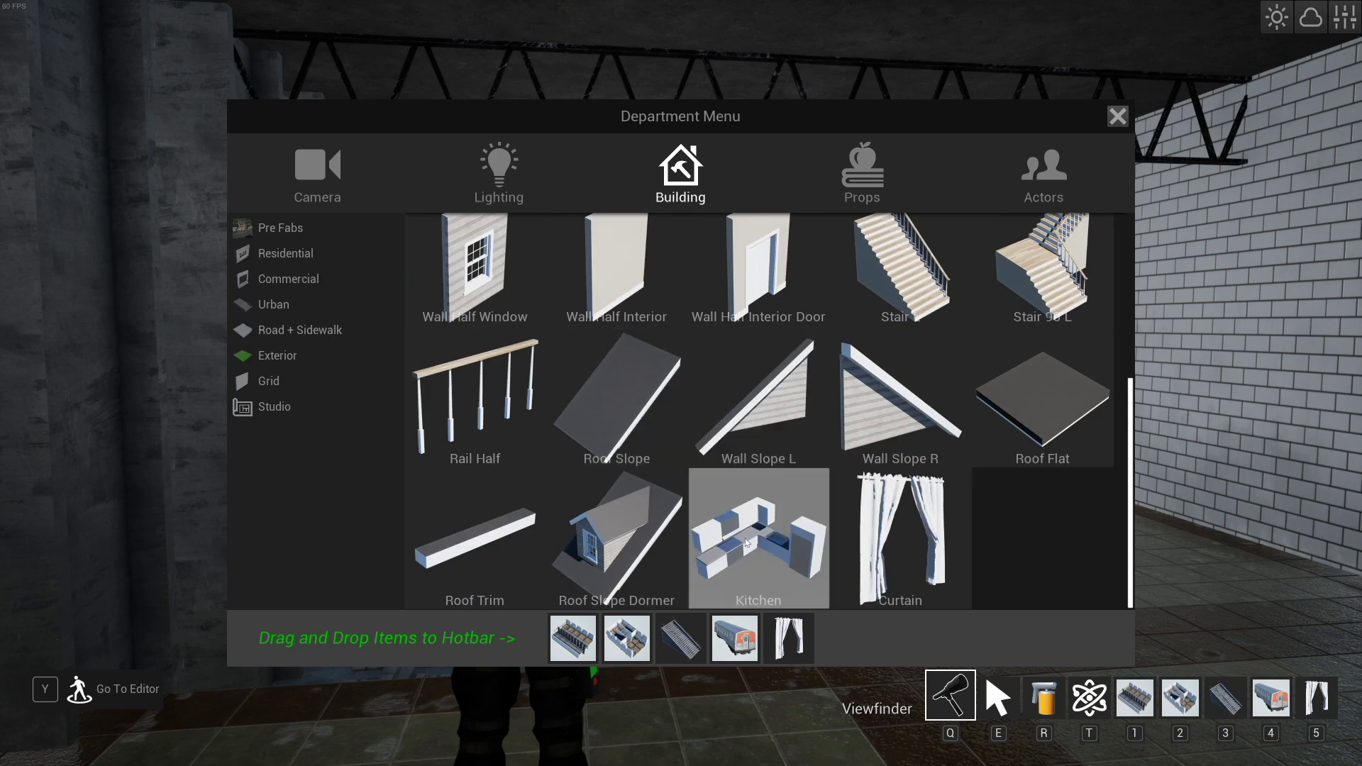
{"action": "scroll", "coordinate": [679, 467], "scroll_direction": "up", "scroll_amount": 1}
{"action": "scroll", "coordinate": [678, 461], "scroll_direction": "up", "scroll_amount": 6}
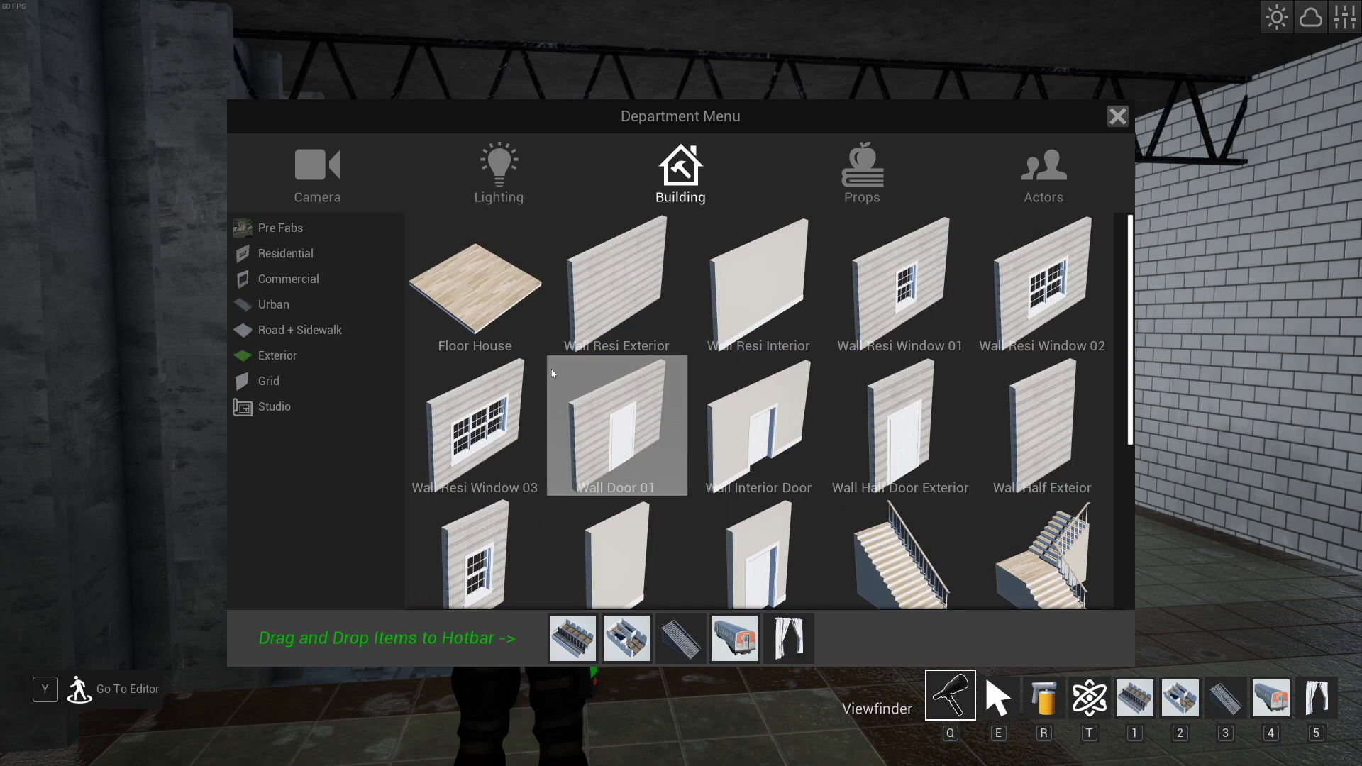
{"action": "scroll", "coordinate": [496, 305], "scroll_direction": "down", "scroll_amount": 3}
{"action": "left_click", "coordinate": [316, 305]}
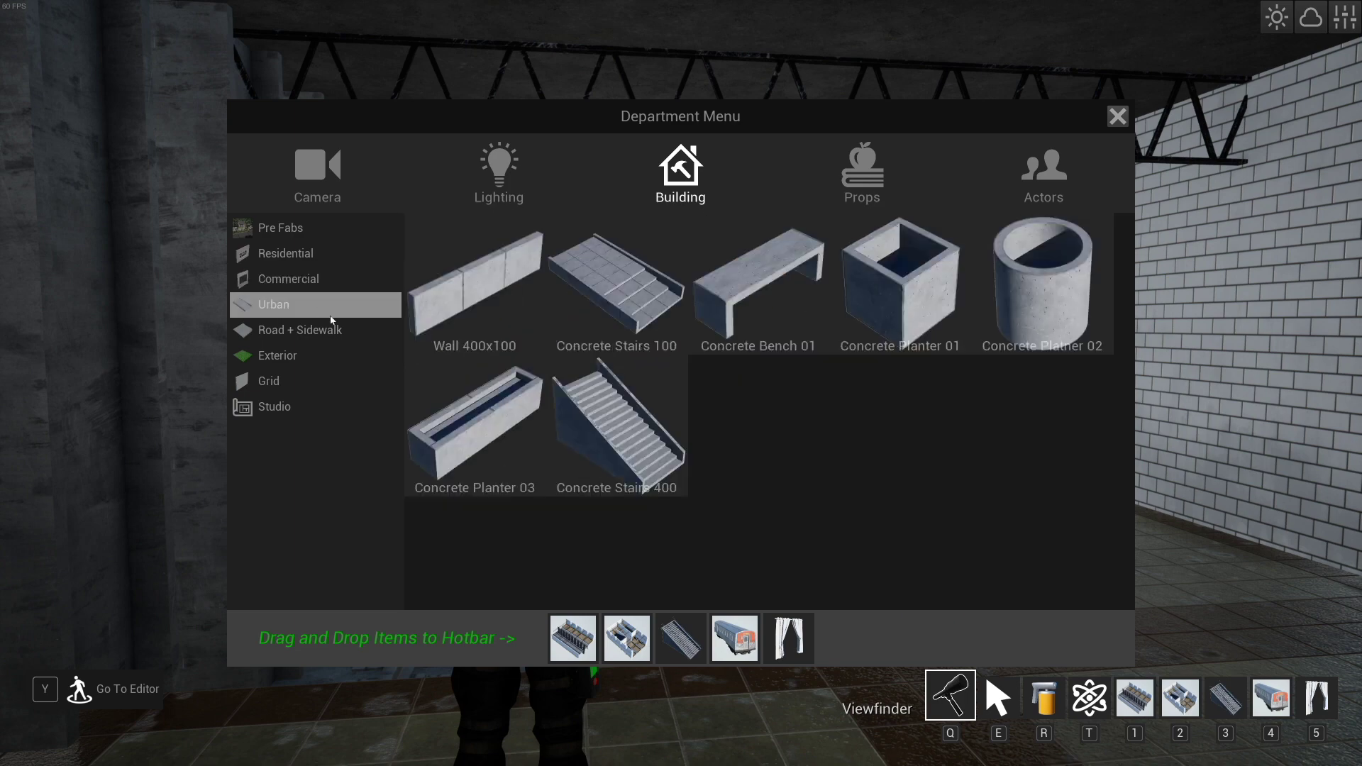
Assign Wall Subway from the Commercial building category to hotbar slot 1.
{"action": "left_click", "coordinate": [305, 278]}
{"action": "scroll", "coordinate": [713, 489], "scroll_direction": "down", "scroll_amount": 5}
{"action": "scroll", "coordinate": [713, 489], "scroll_direction": "down", "scroll_amount": 1}
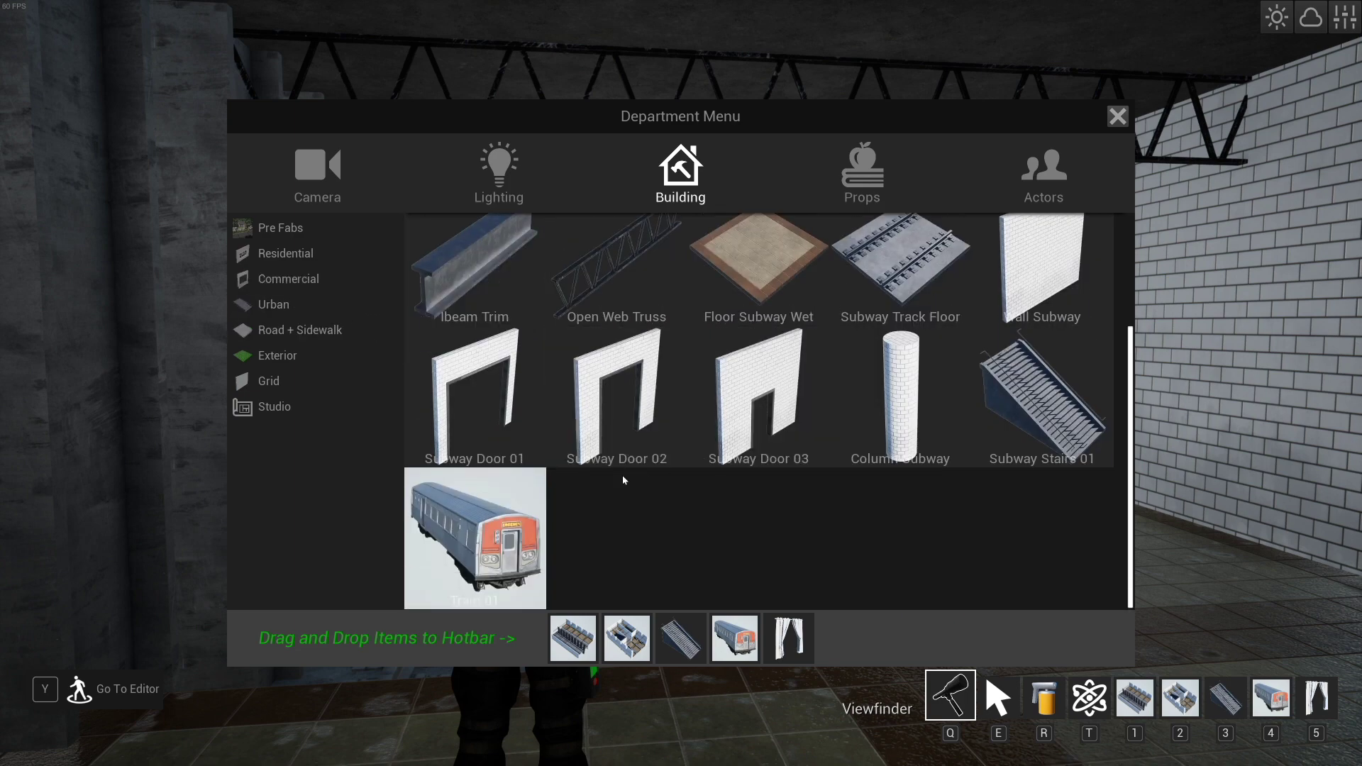
{"action": "scroll", "coordinate": [625, 480], "scroll_direction": "up", "scroll_amount": 5}
{"action": "left_click_drag", "start_coordinate": [1019, 420], "coordinate": [582, 635]}
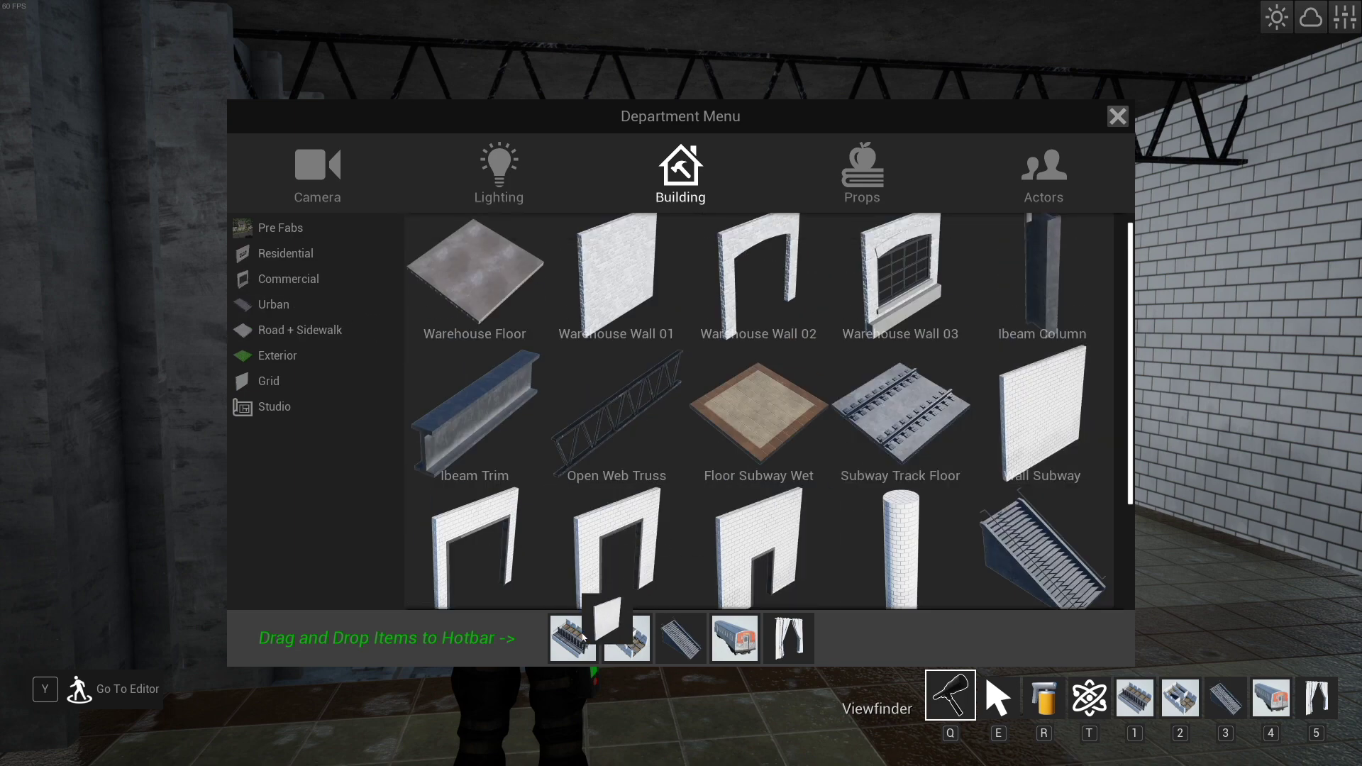
{"action": "key", "text": "Tab"}
Close off both track openings beneath the entrance section with Wall Subway pieces on either side of the concrete column.
{"action": "key", "text": "w"}
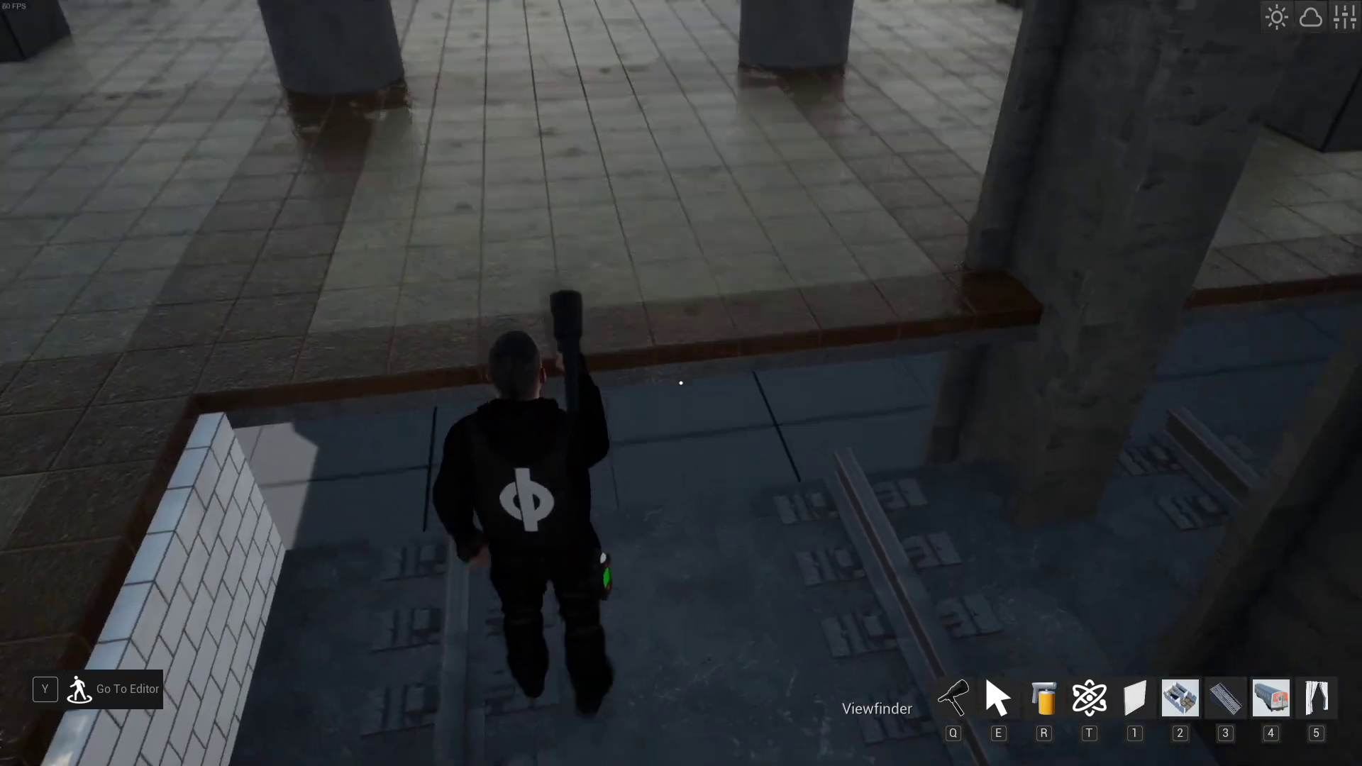
{"action": "key", "text": "y"}
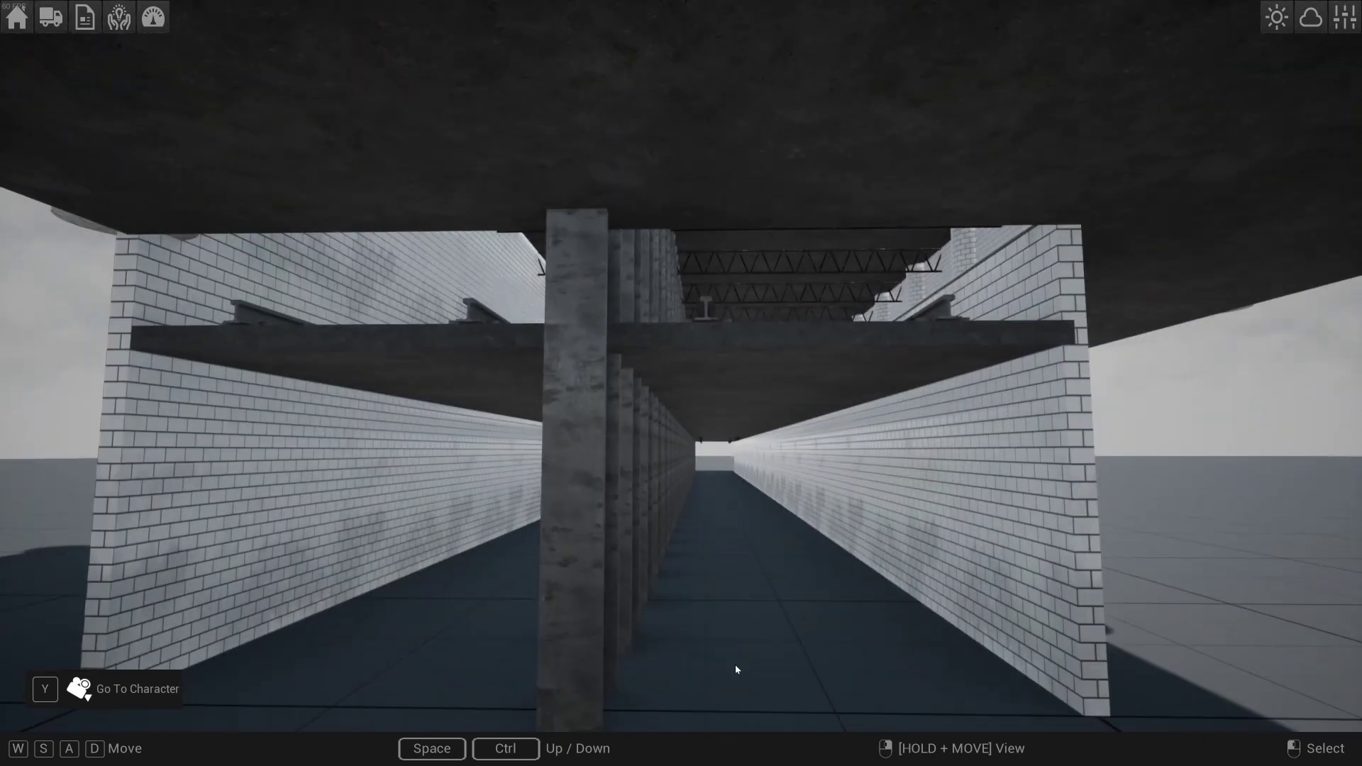
{"action": "key", "text": "y"}
{"action": "key", "text": "1"}
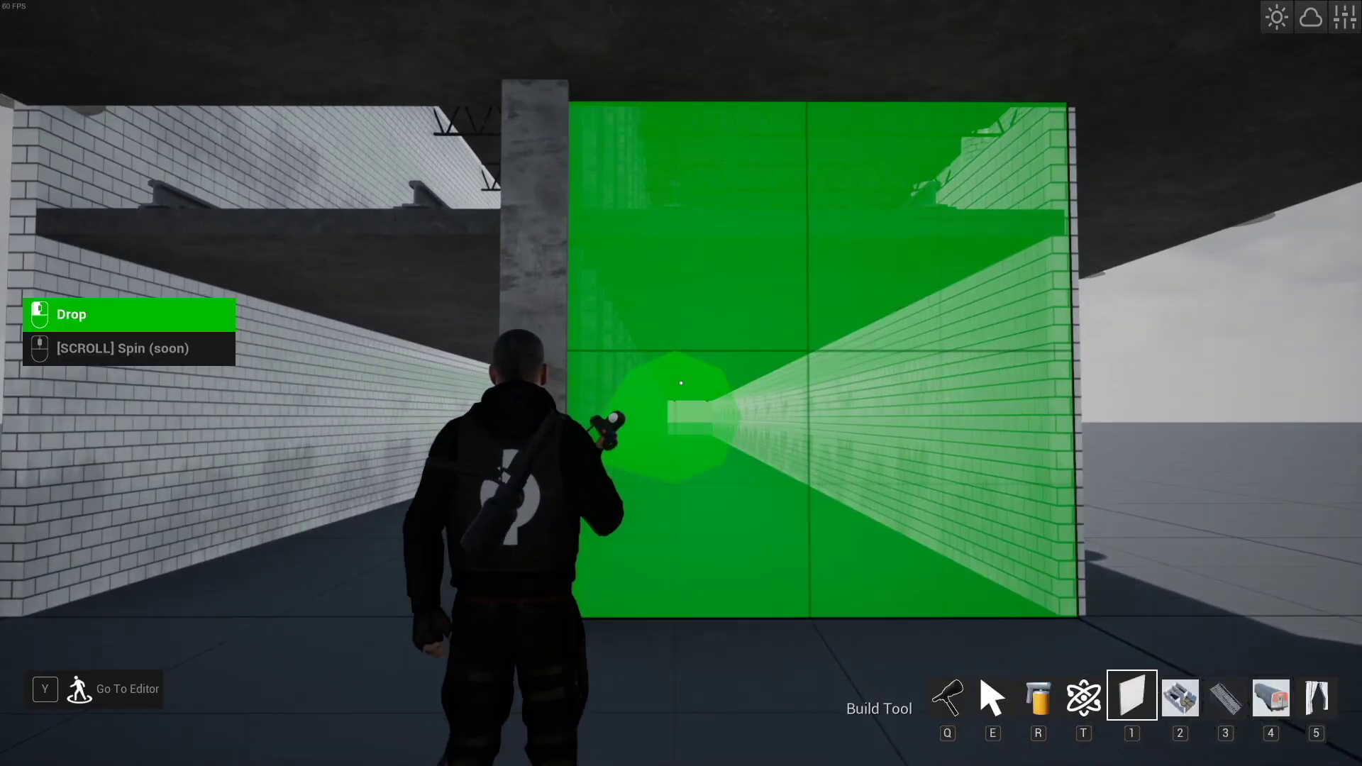
{"action": "left_click", "coordinate": [681, 383]}
{"action": "key", "text": "q"}
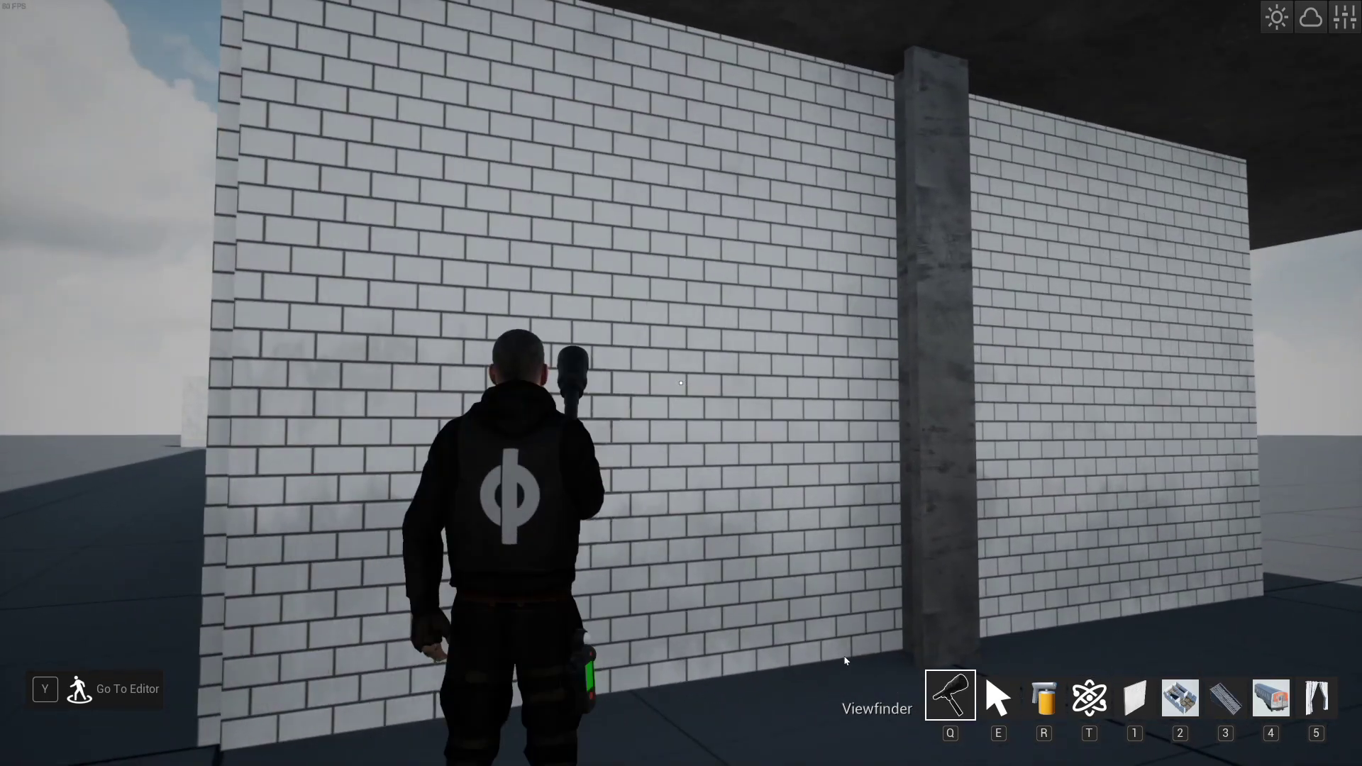
Return inside to check the walled-off track end, get onto the platform and walk along it toward the train.
{"action": "key", "text": "y"}
{"action": "key", "text": "w"}
{"action": "right_click_drag", "start_coordinate": [837, 656], "coordinate": [835, 657]}
{"action": "key", "text": "y"}
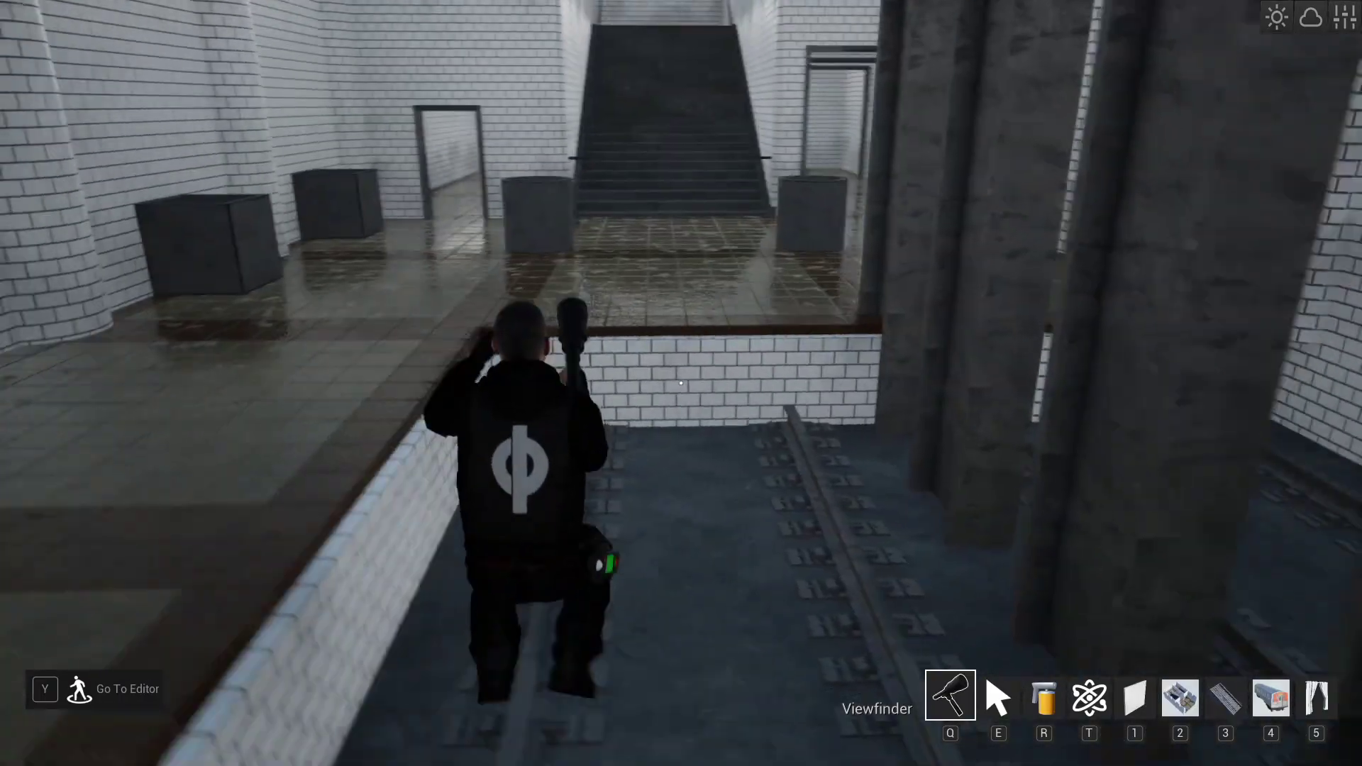
{"action": "key", "text": "space"}
{"action": "key", "text": "a"}
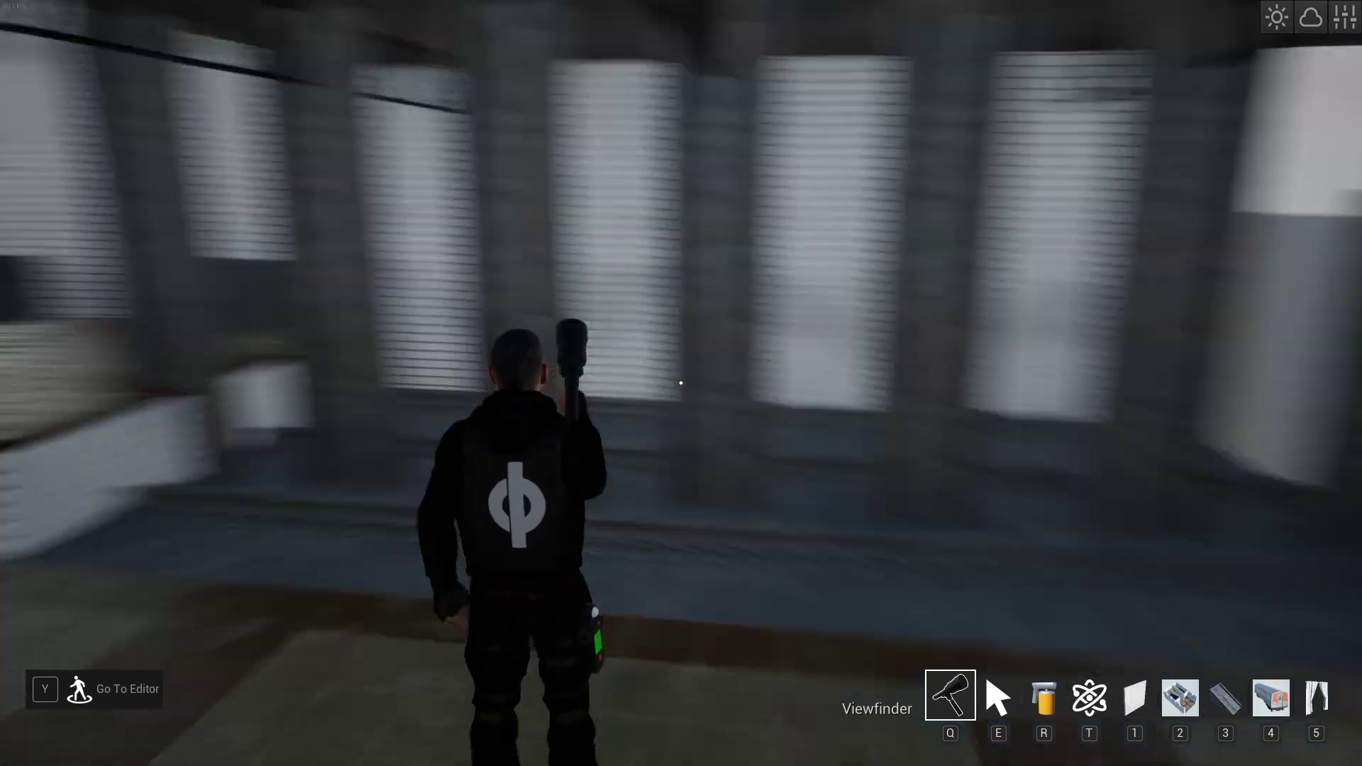
{"action": "key", "text": "w"}
{"action": "key", "text": "w"}
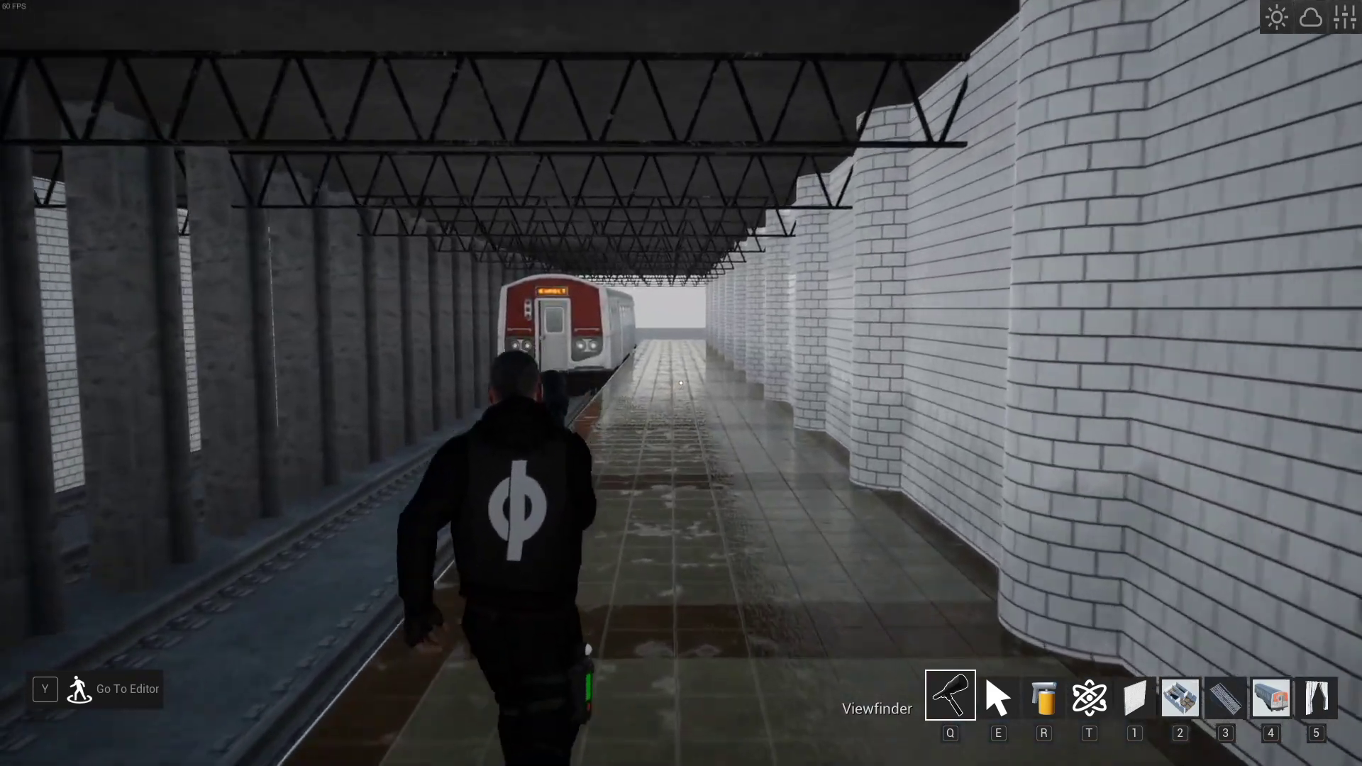
Walk along the subway platform past the train toward the open far end of the station.
{"action": "key", "text": "w"}
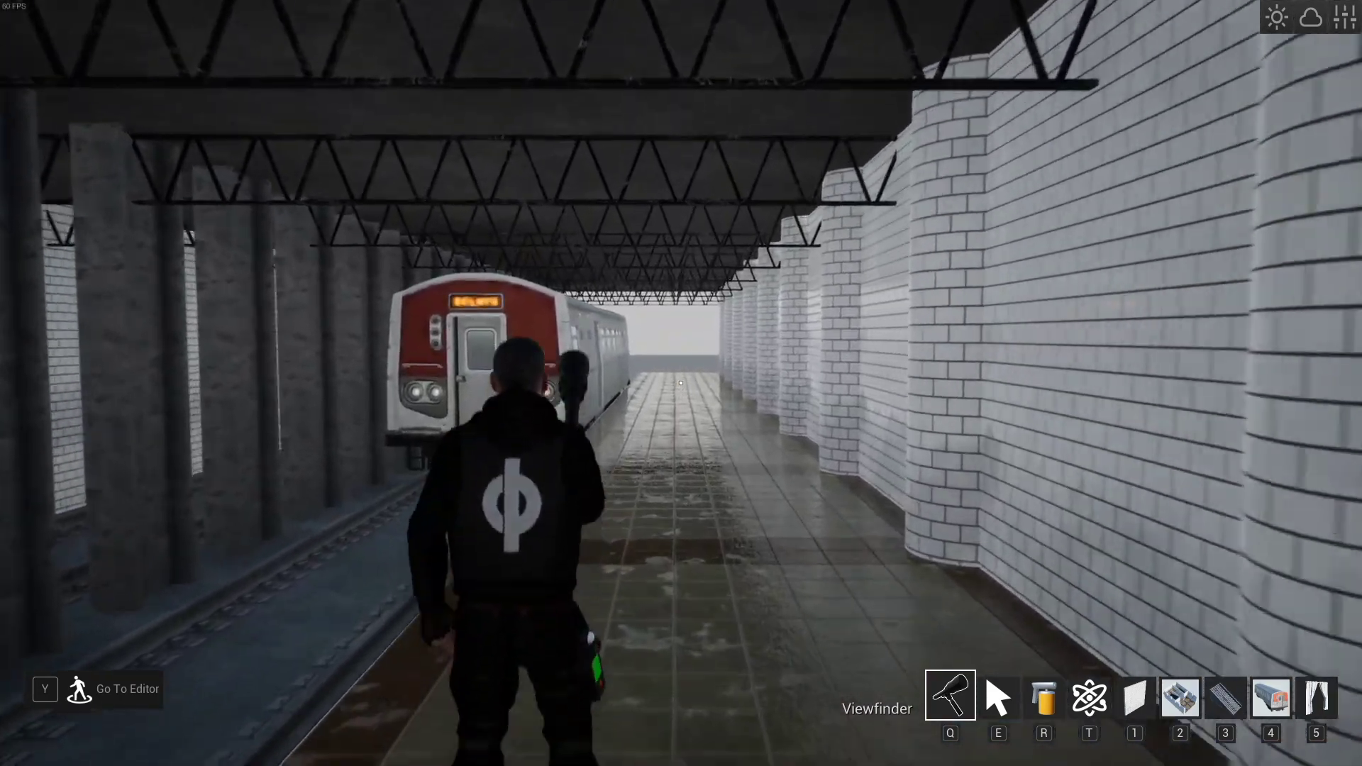
{"action": "key", "text": "w"}
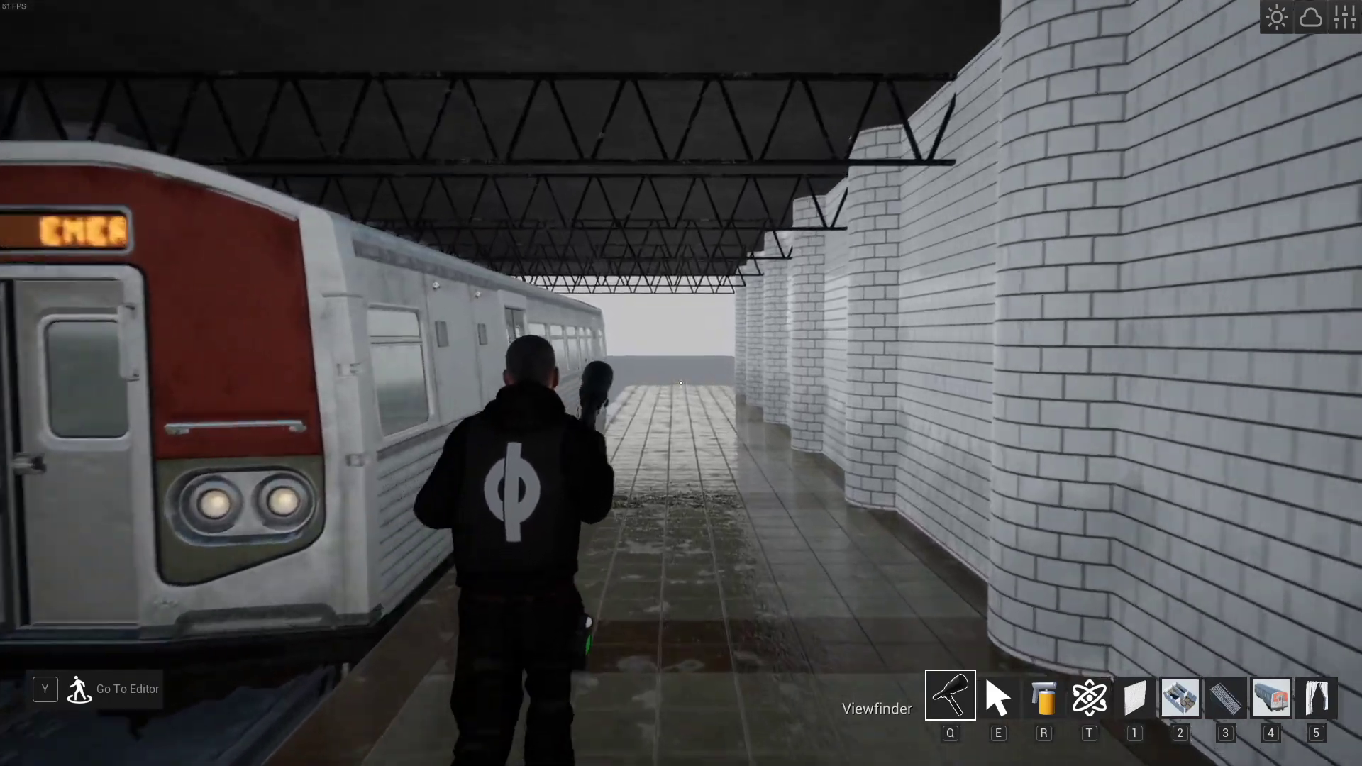
{"action": "key", "text": "w"}
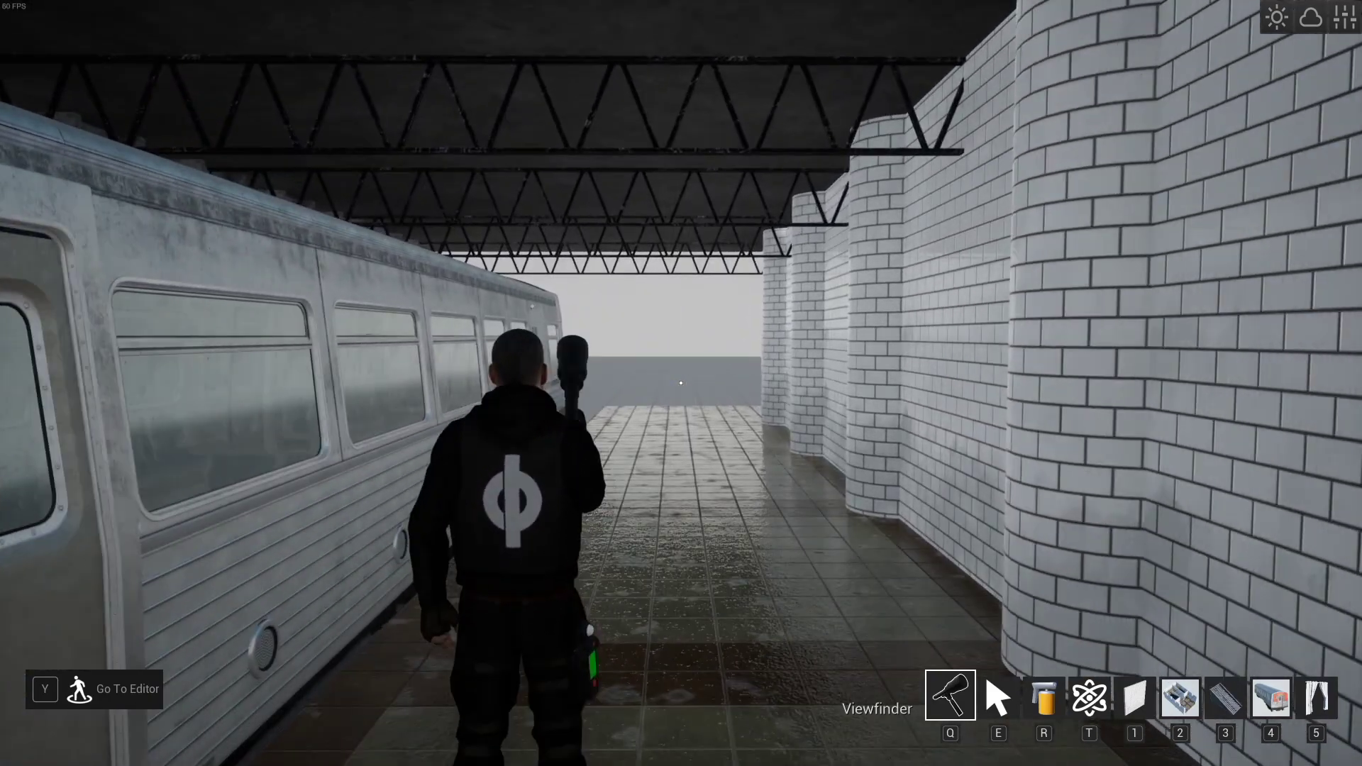
Leave the subway project for the main menu and open the graphics settings.
{"action": "key", "text": "Escape"}
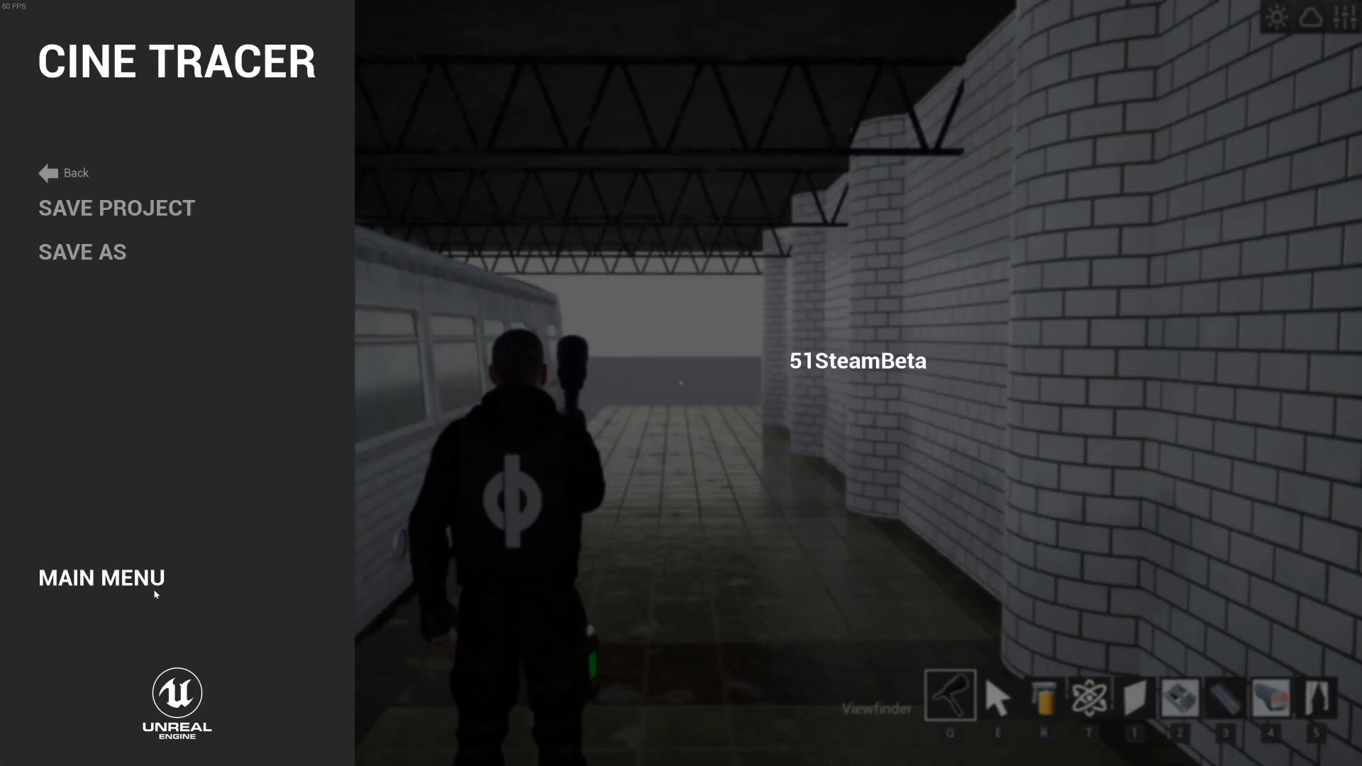
{"action": "left_click", "coordinate": [114, 577]}
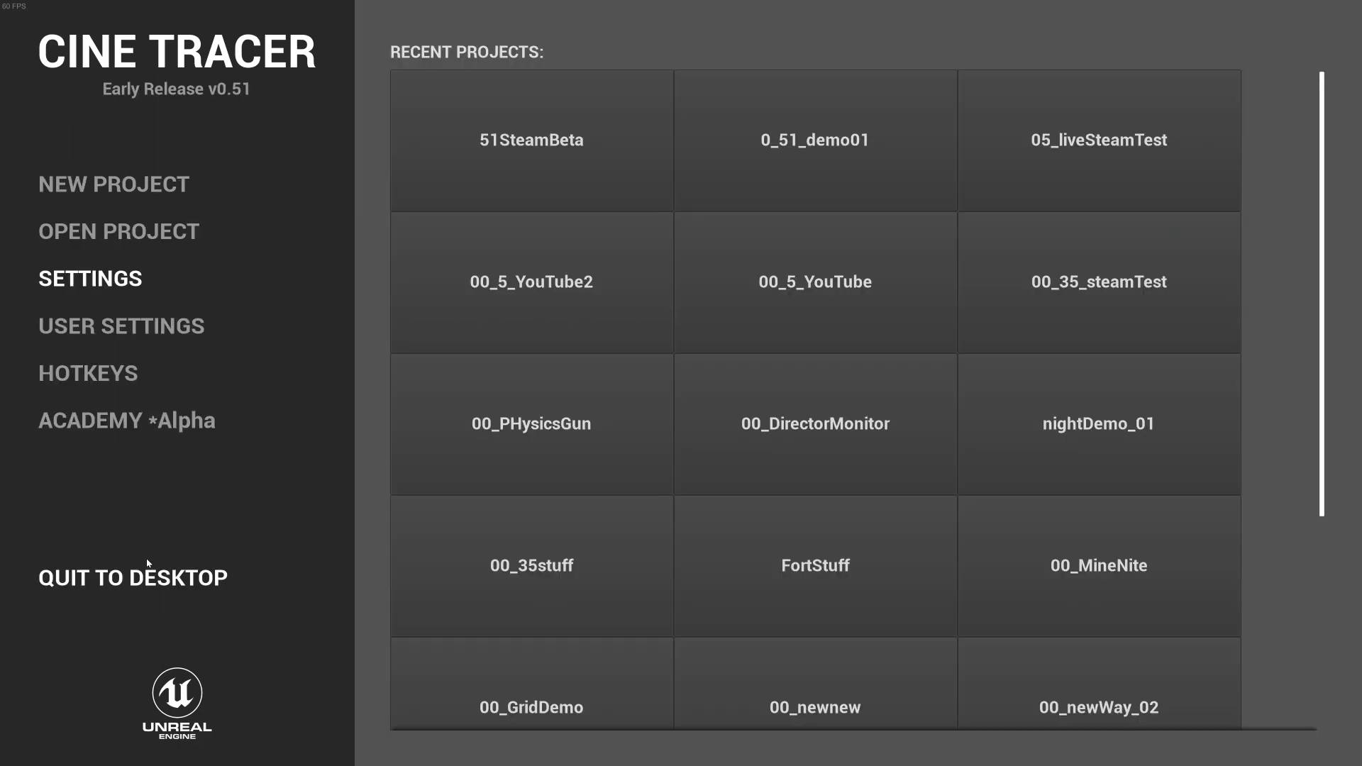
{"action": "left_click", "coordinate": [108, 281]}
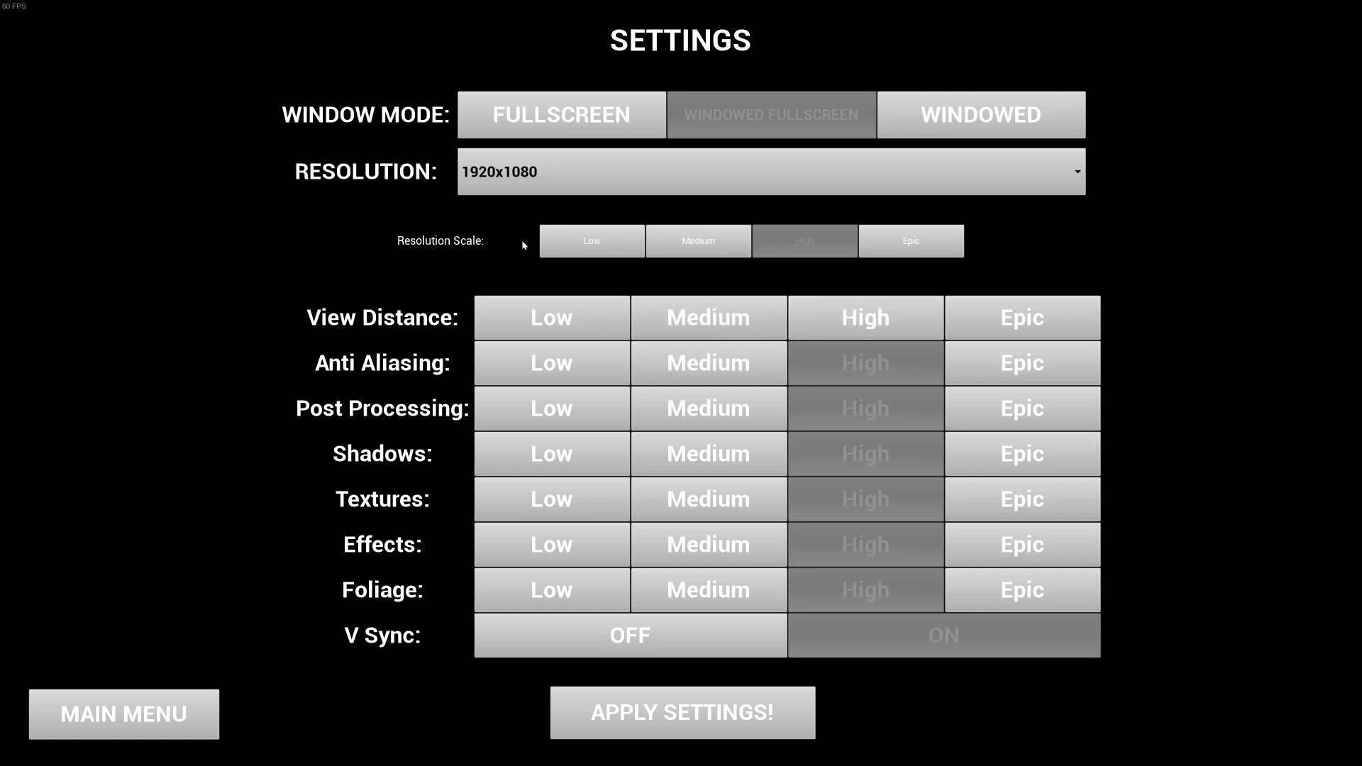
Try the Epic, High, Medium and Low resolution scales, leave Resolution Scale on Medium and return to the main menu.
{"action": "left_click", "coordinate": [895, 245]}
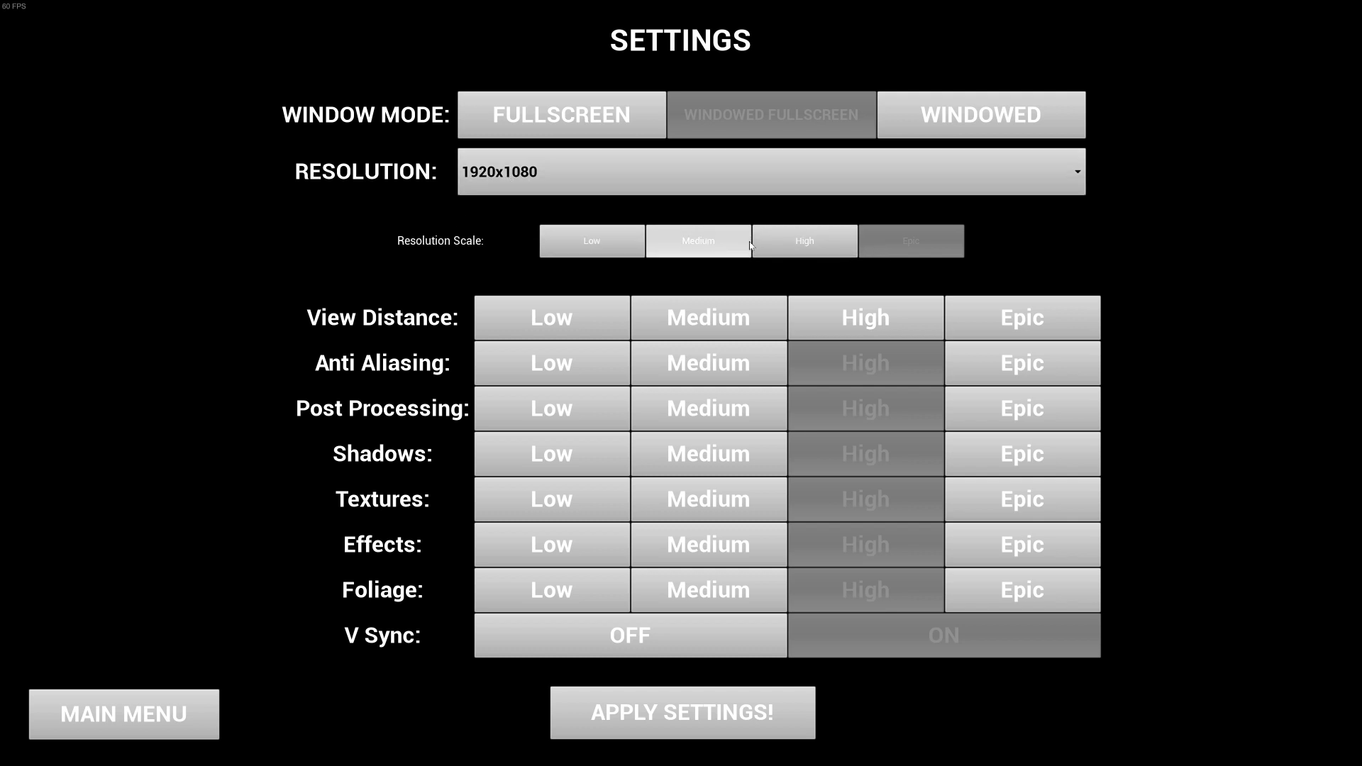
{"action": "left_click", "coordinate": [809, 246]}
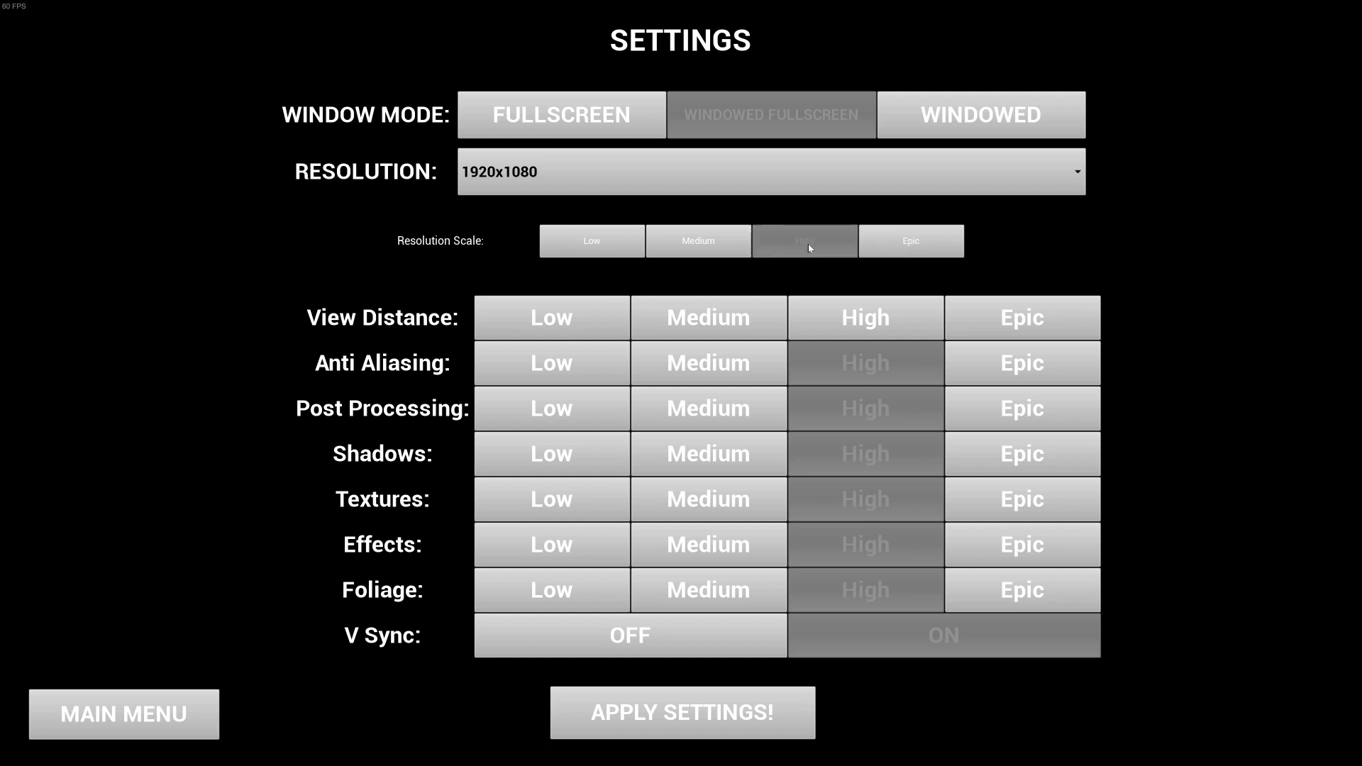
{"action": "left_click", "coordinate": [677, 251]}
{"action": "left_click", "coordinate": [602, 251]}
{"action": "left_click", "coordinate": [706, 248]}
{"action": "left_click", "coordinate": [784, 248]}
{"action": "left_click", "coordinate": [744, 248]}
{"action": "left_click", "coordinate": [788, 250]}
{"action": "left_click", "coordinate": [687, 252]}
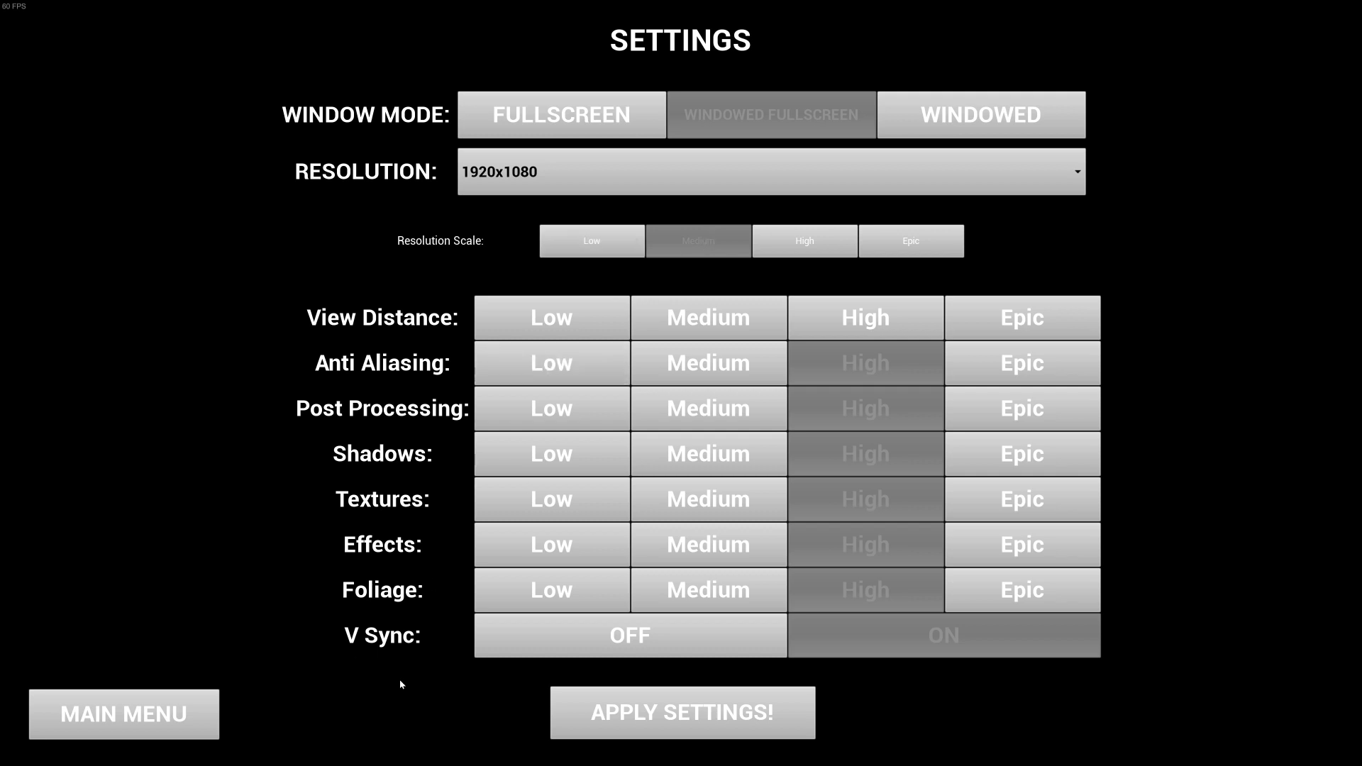
{"action": "left_click", "coordinate": [191, 724]}
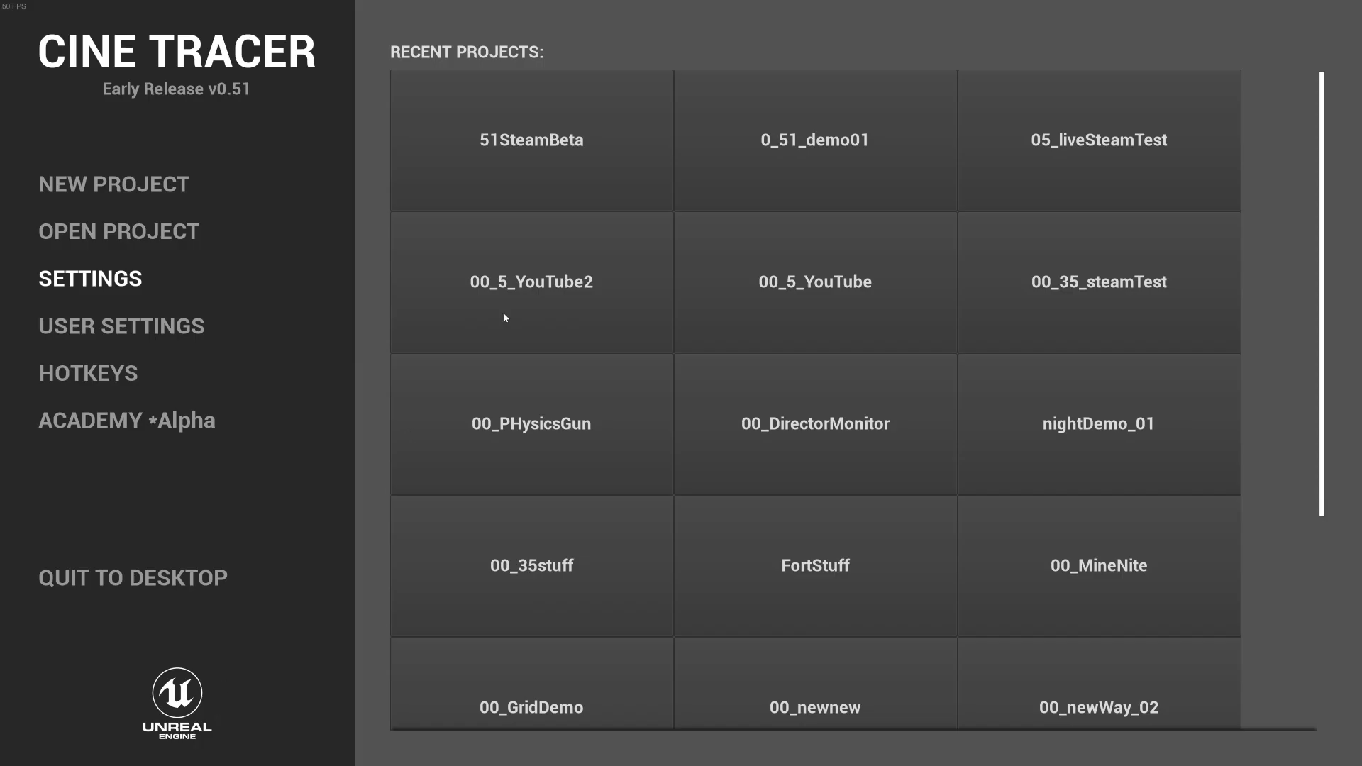
Open the recent project 51SteamBeta and run across the empty ground plane.
{"action": "left_click", "coordinate": [547, 185]}
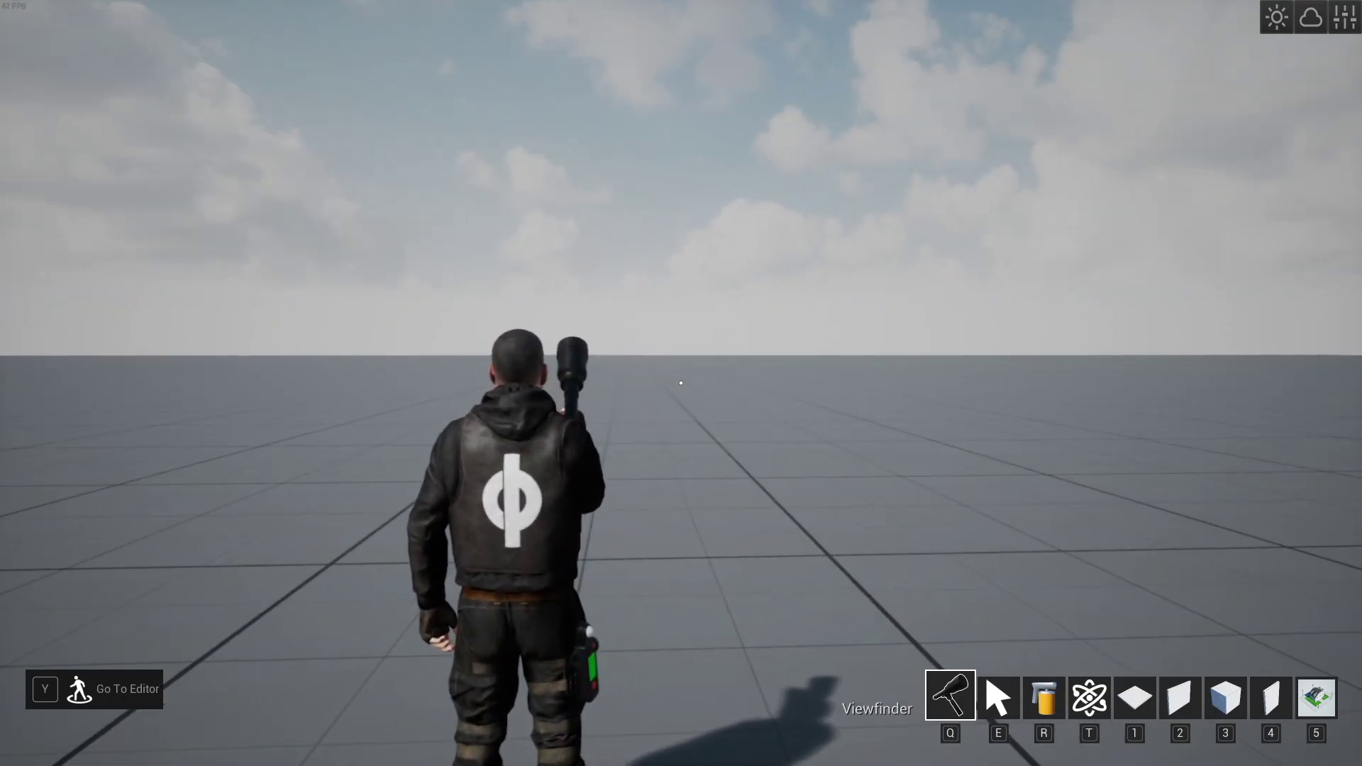
{"action": "key", "text": "w"}
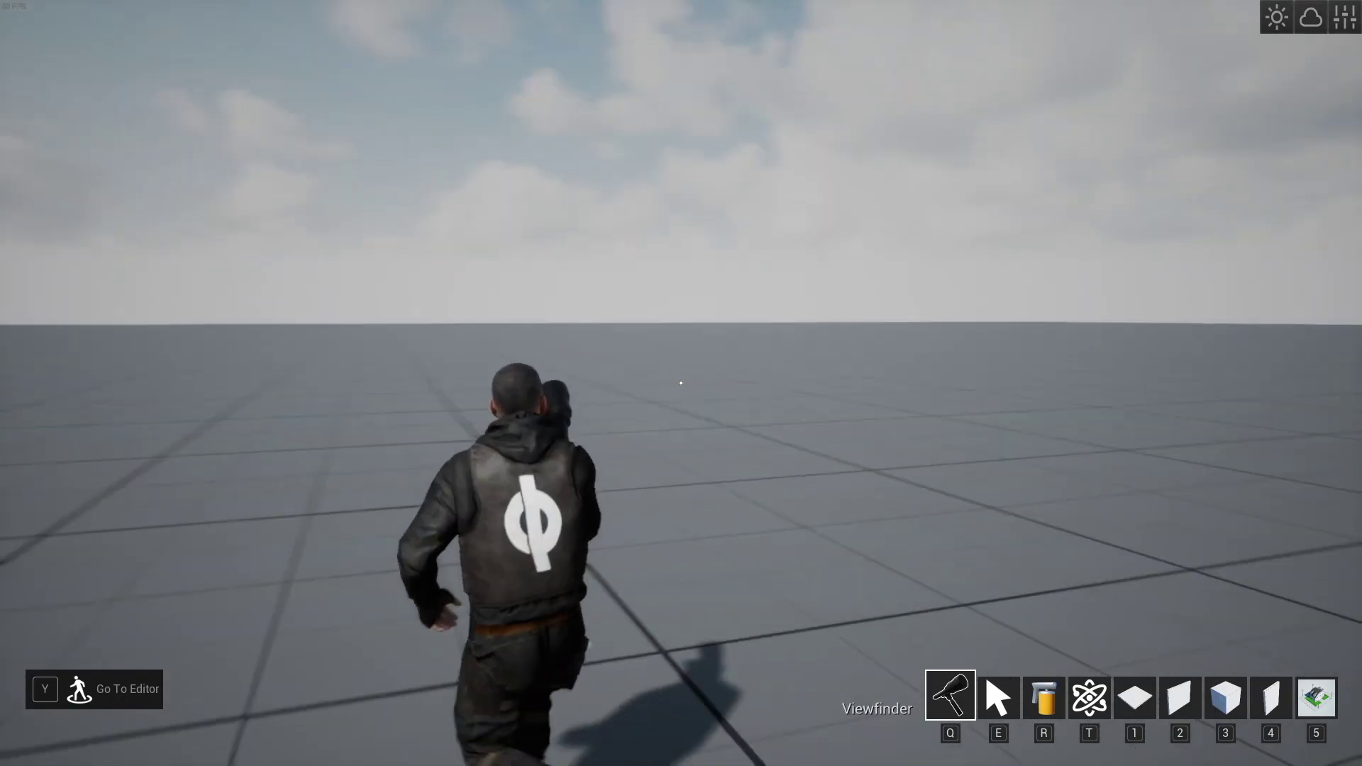
{"action": "key", "text": "w"}
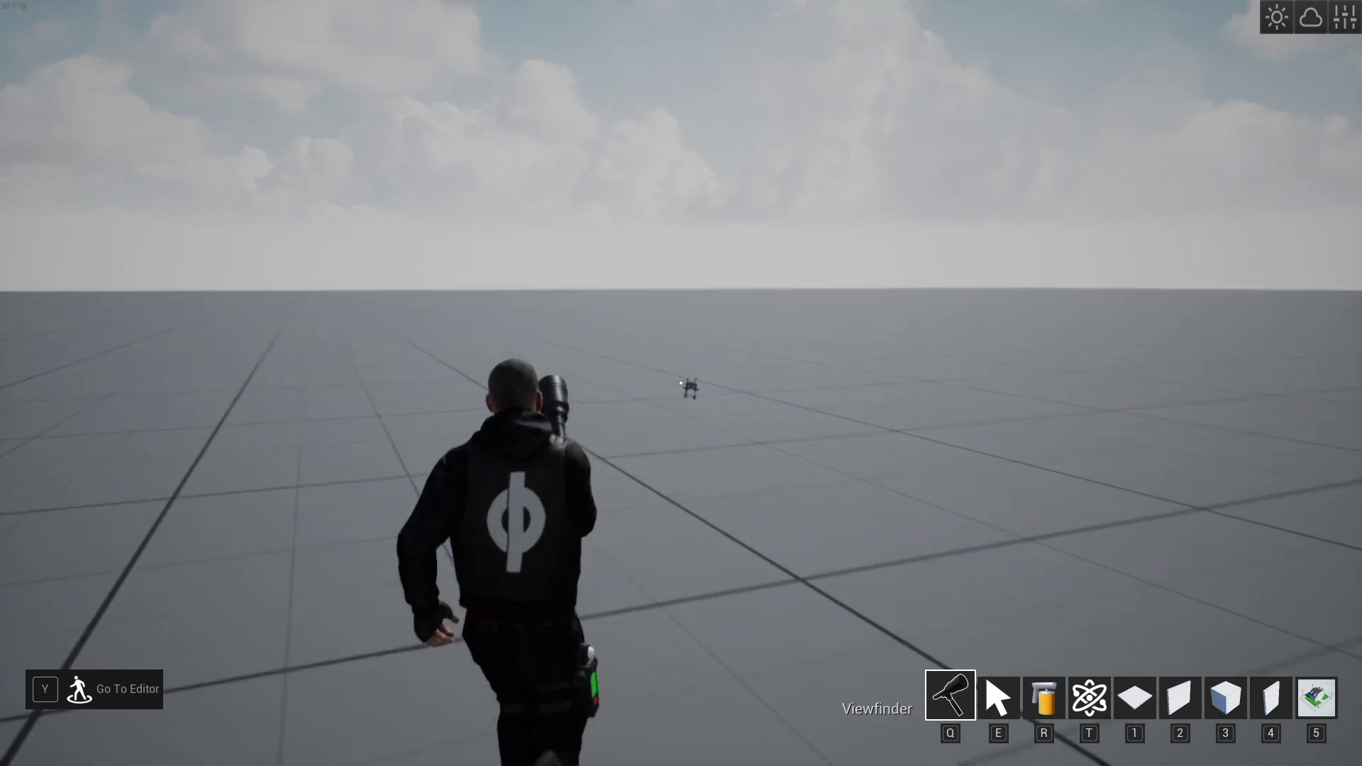